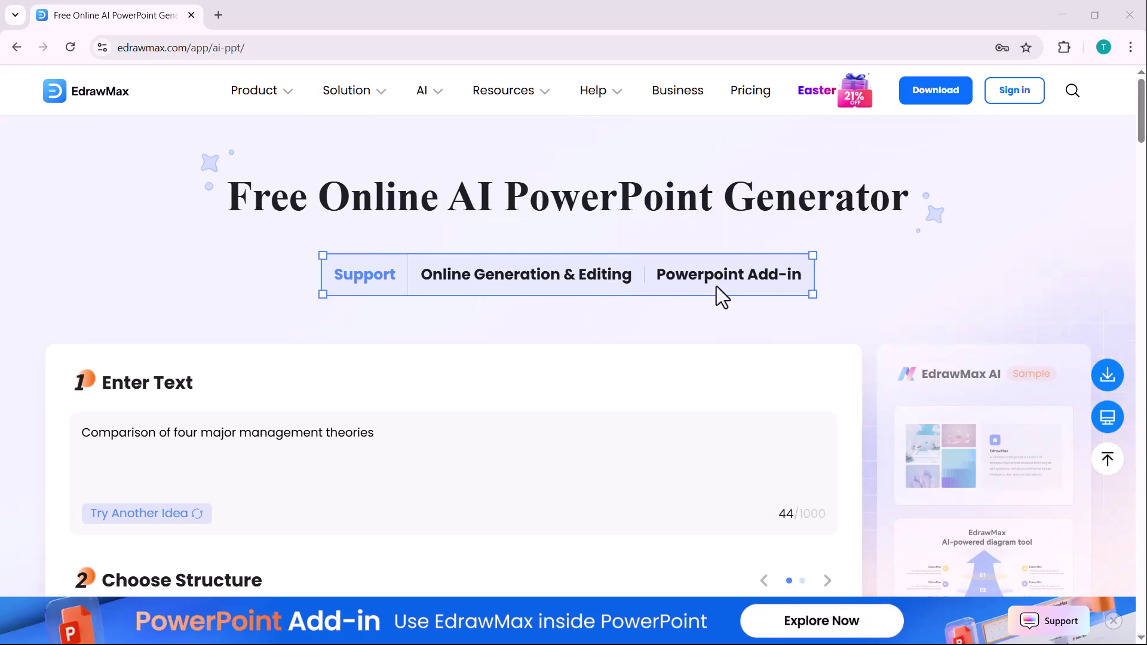
Step: Replace the generator prompt with 'Energy cycle and balance in ecosystems' and browse the slide structure options
scroll(553, 330, down, 3)
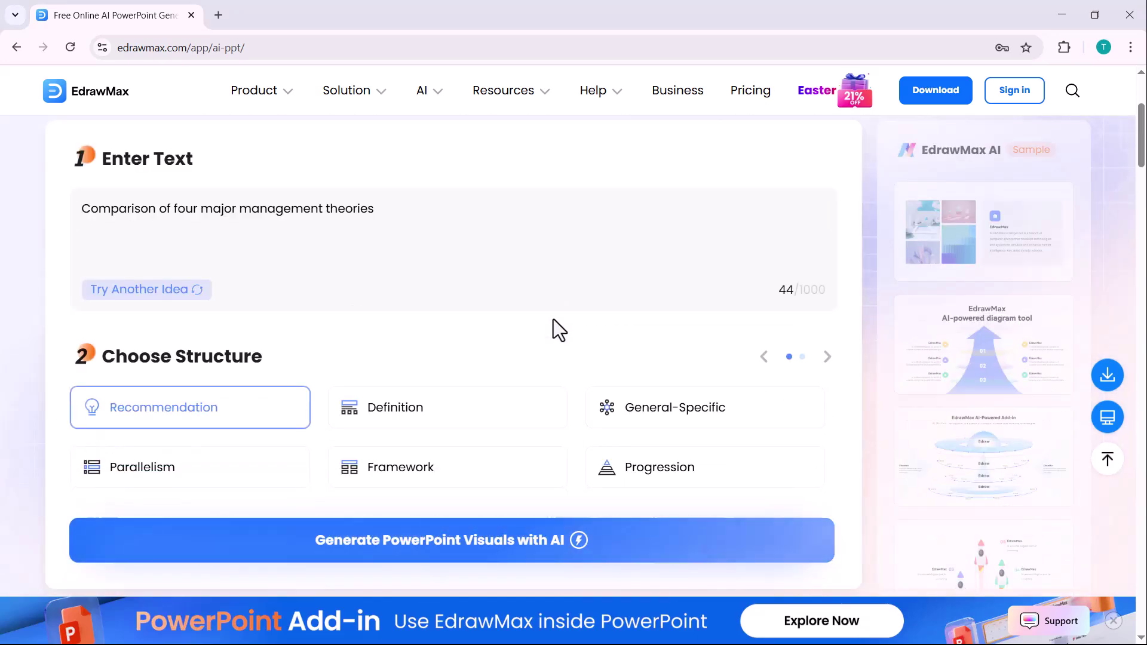
scroll(553, 320, down, 10)
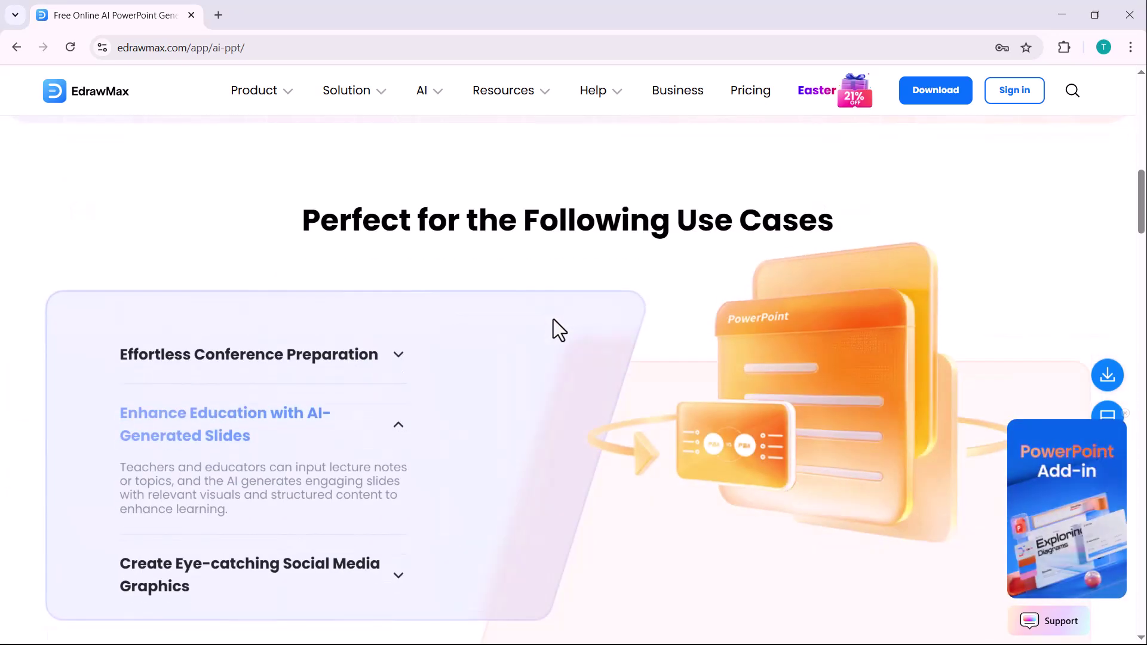
scroll(554, 320, down, 9)
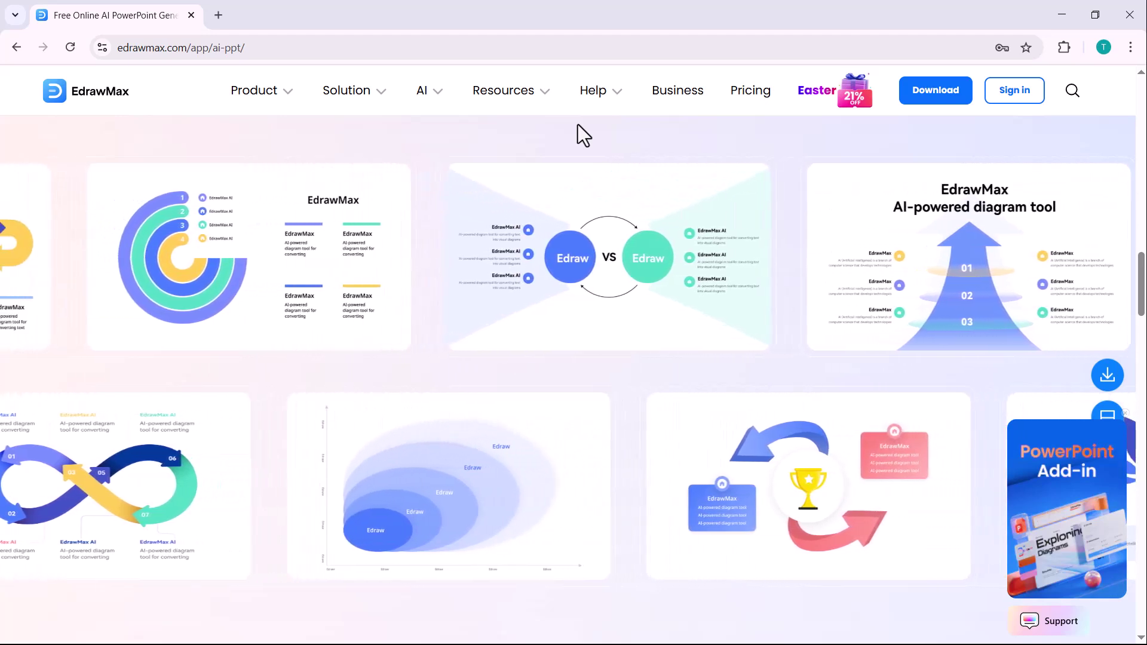
scroll(575, 297, down, 8)
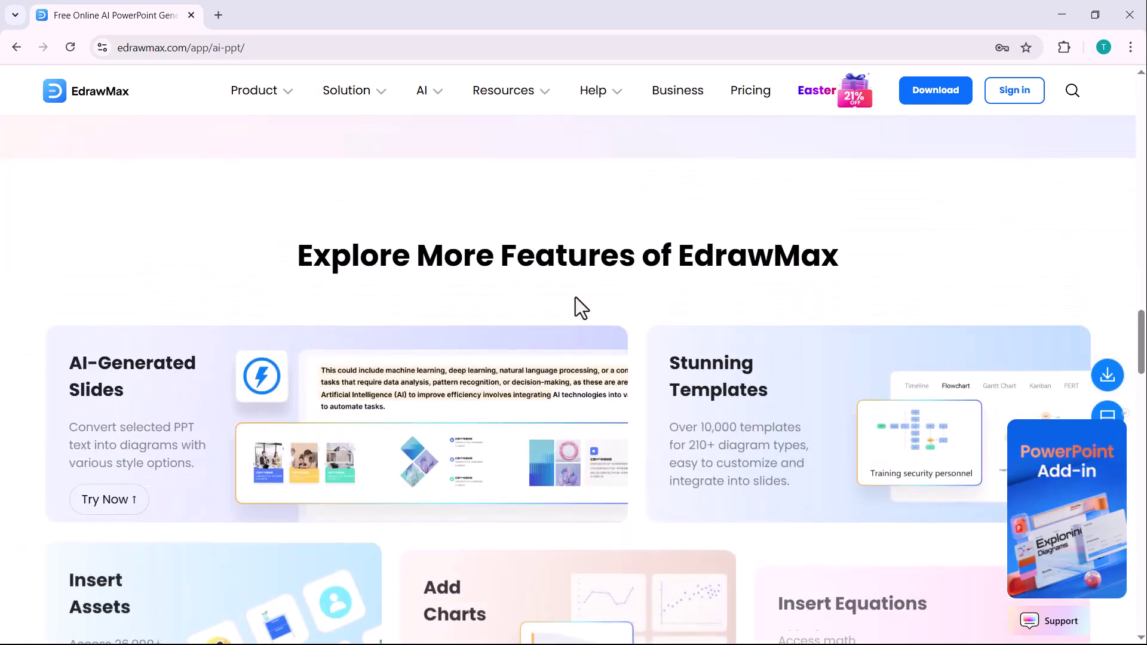
scroll(576, 297, down, 3)
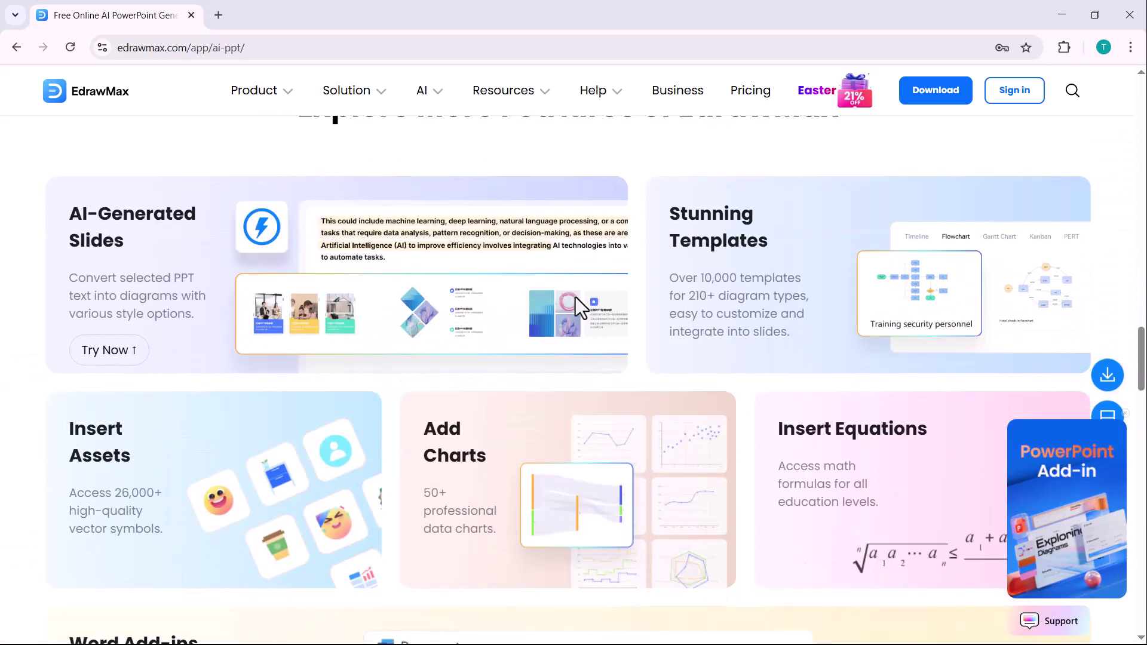
scroll(576, 297, down, 7)
scroll(575, 297, down, 6)
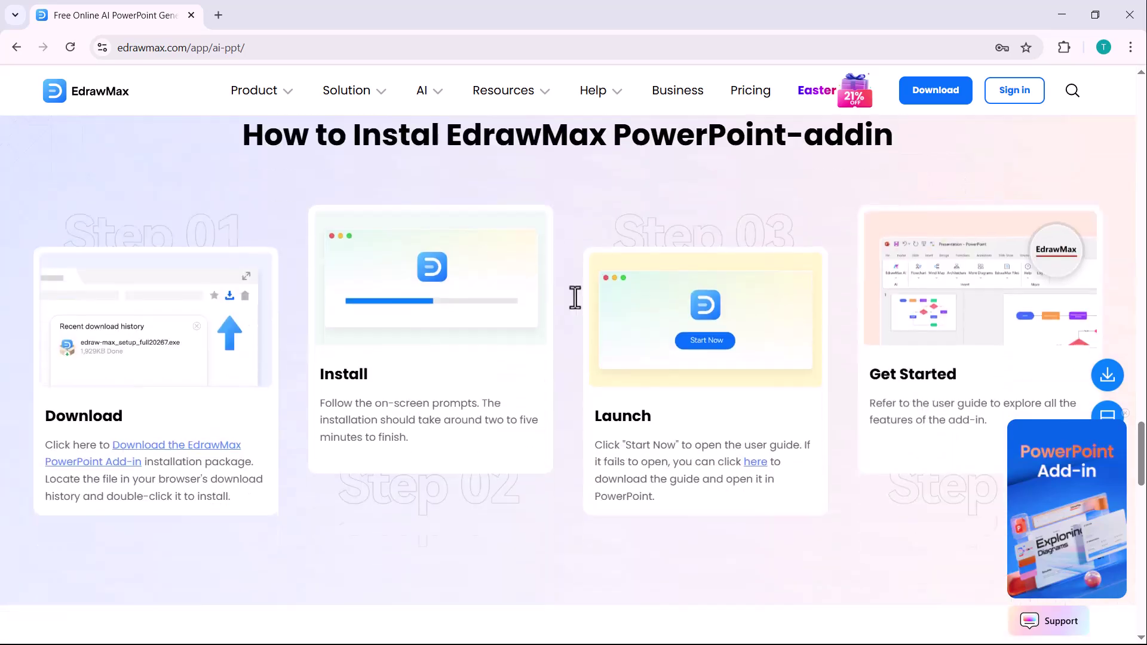
scroll(575, 297, up, 20)
scroll(575, 297, up, 5)
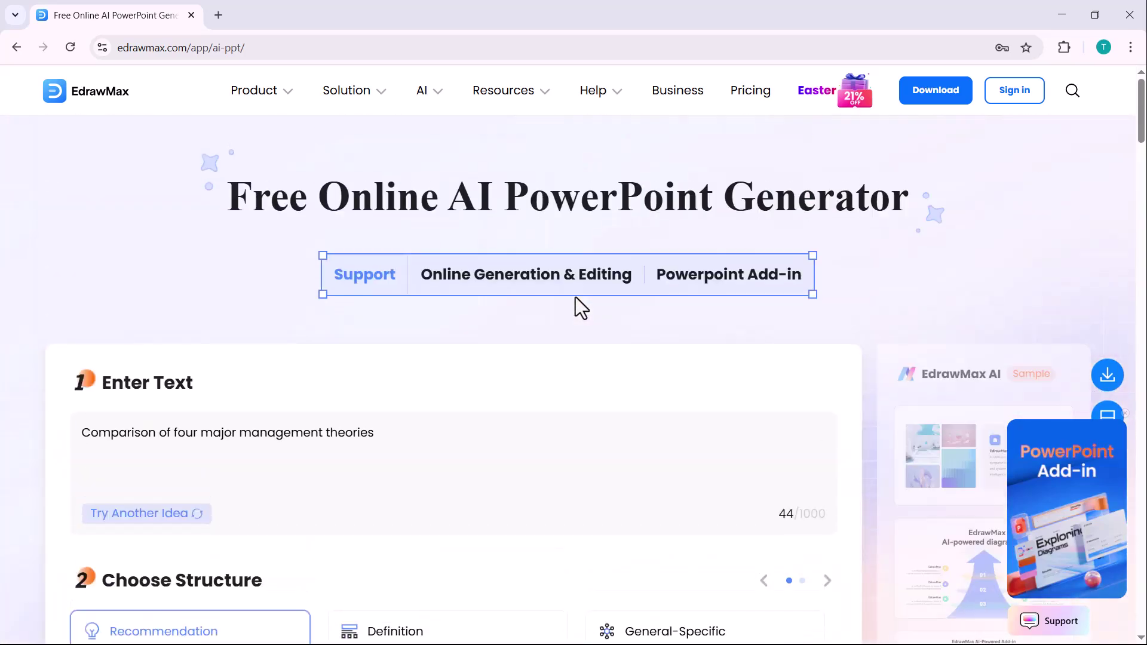
scroll(575, 296, down, 4)
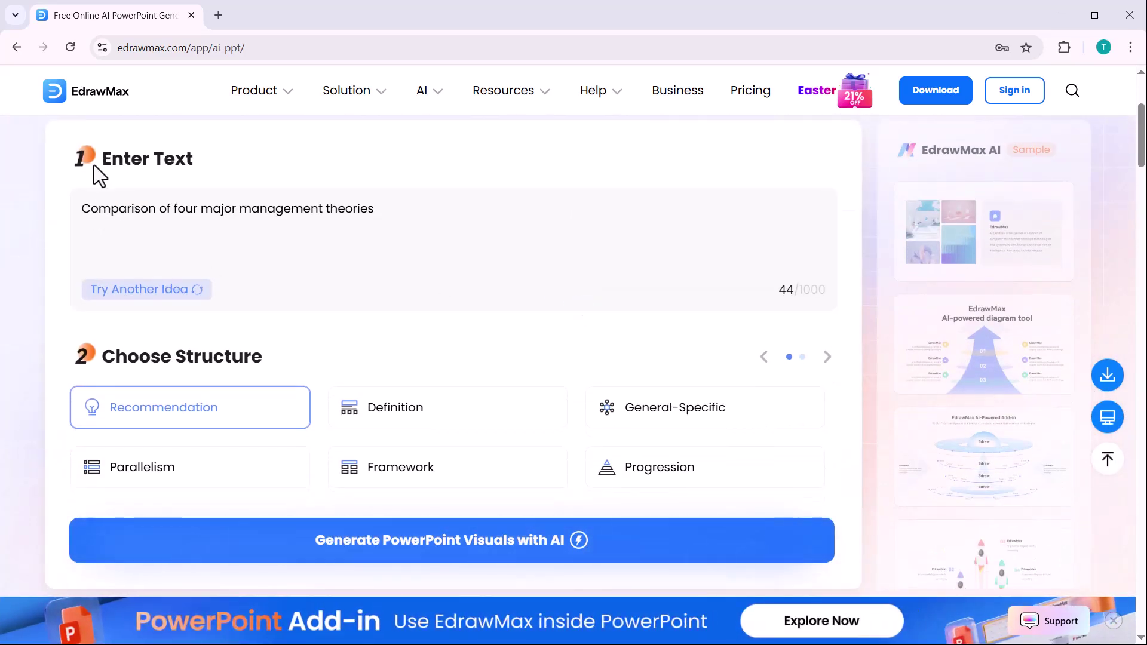
triple_click(76, 216)
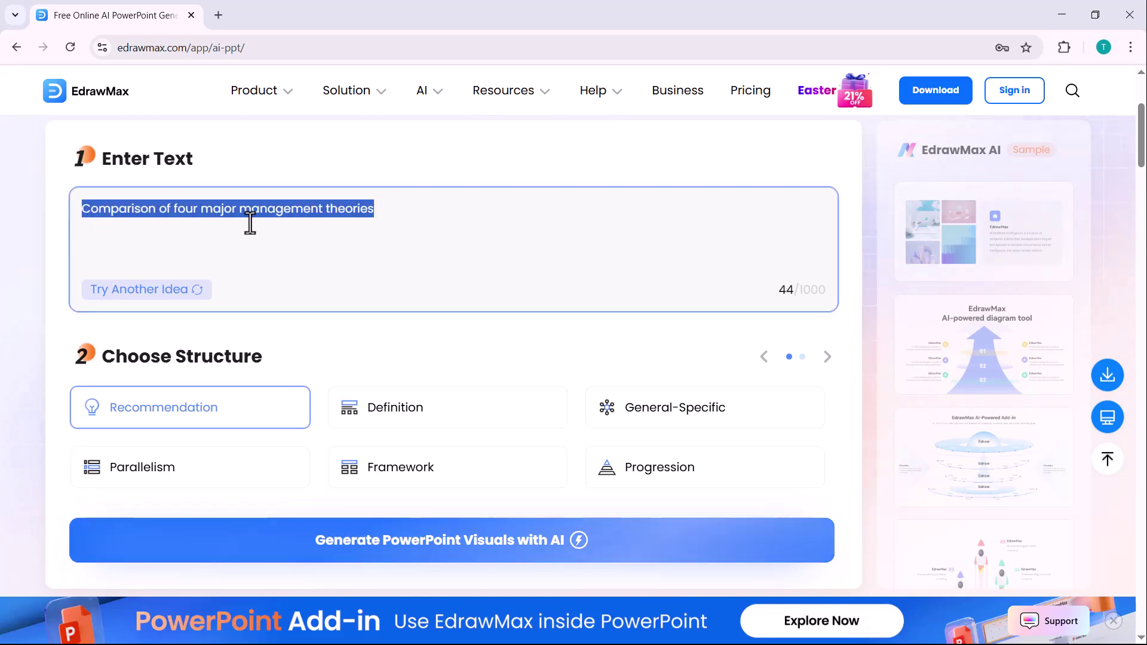
text(Energy cycle and balance in ecosystems)
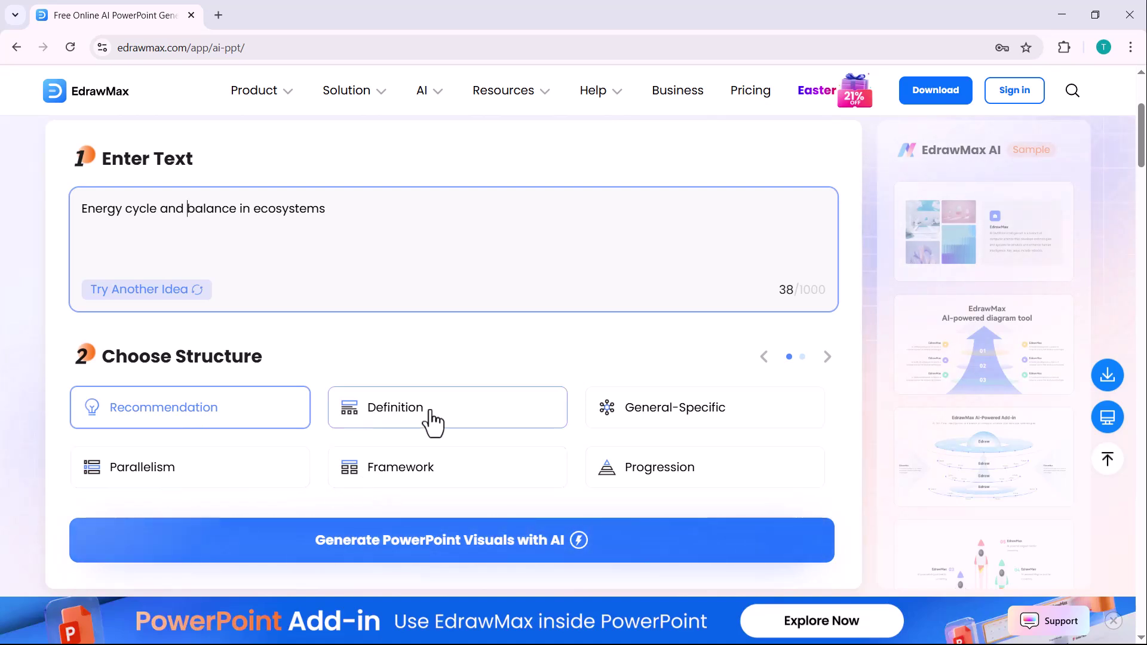
click(826, 357)
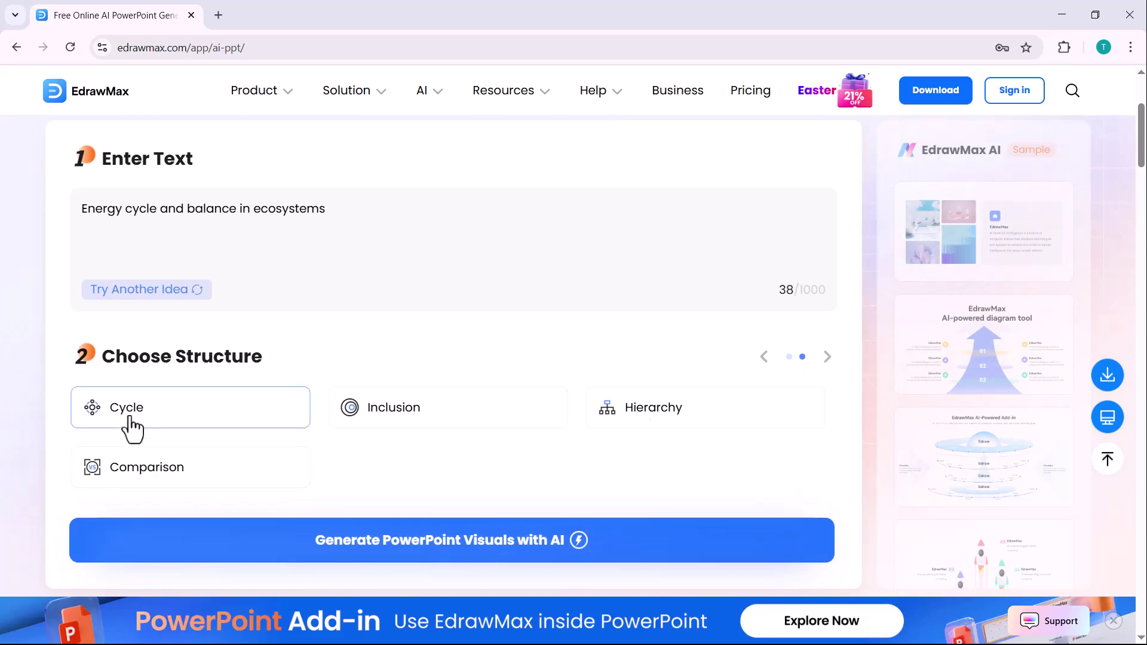
click(763, 357)
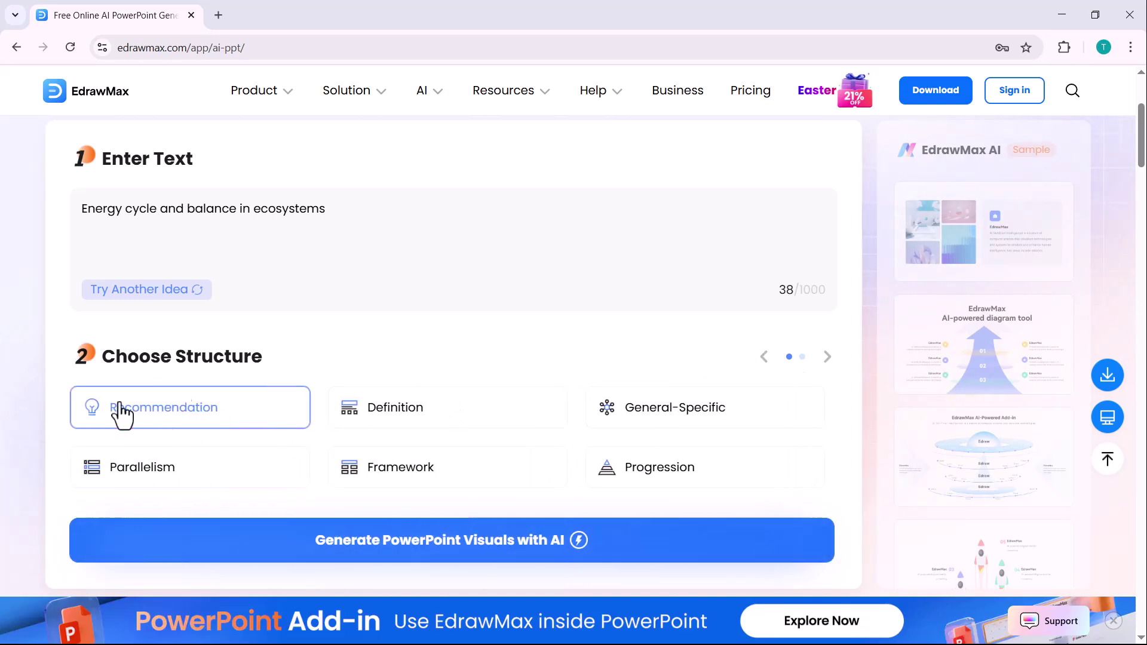
Step: Generate slides from the ecosystems prompt and preview the second generated layout
click(323, 543)
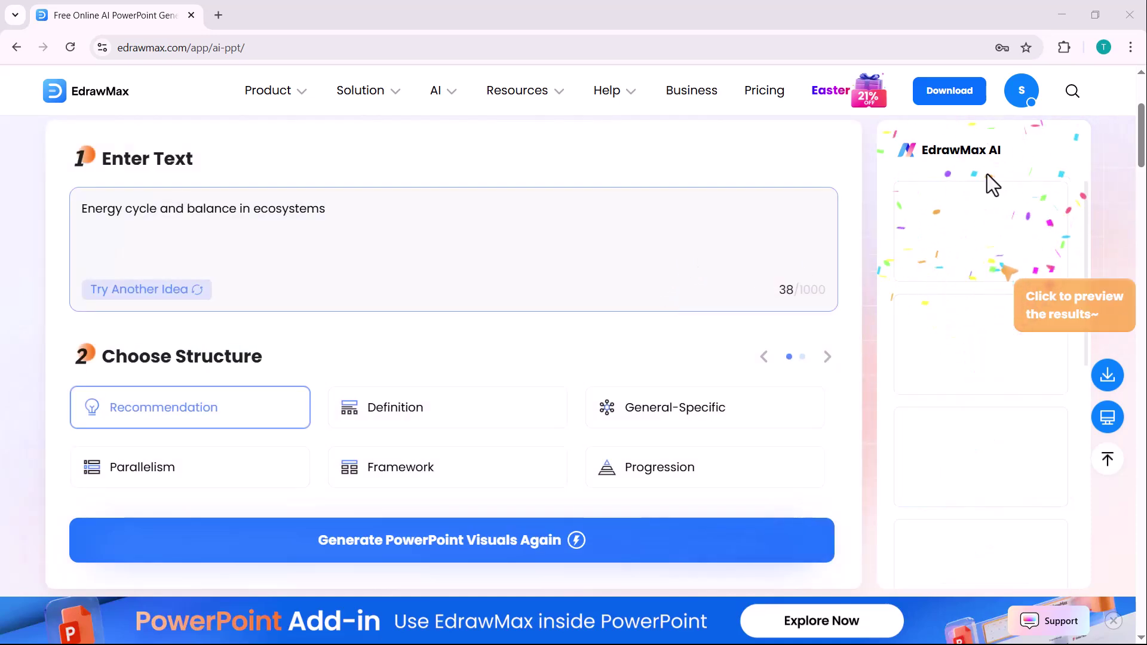
click(986, 174)
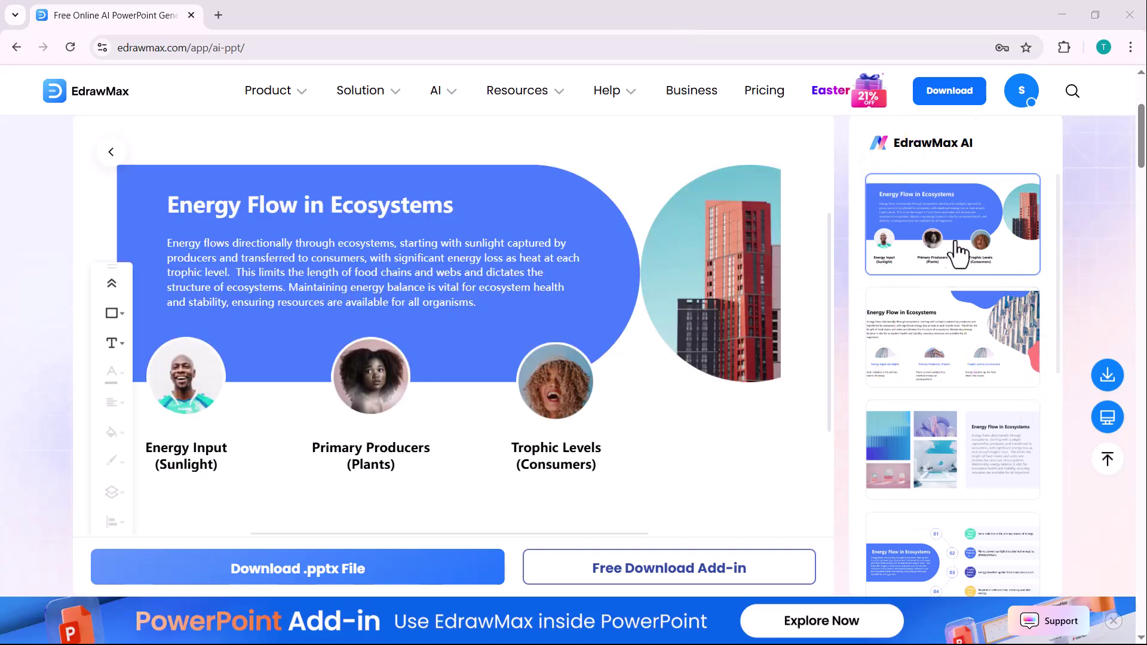
click(941, 318)
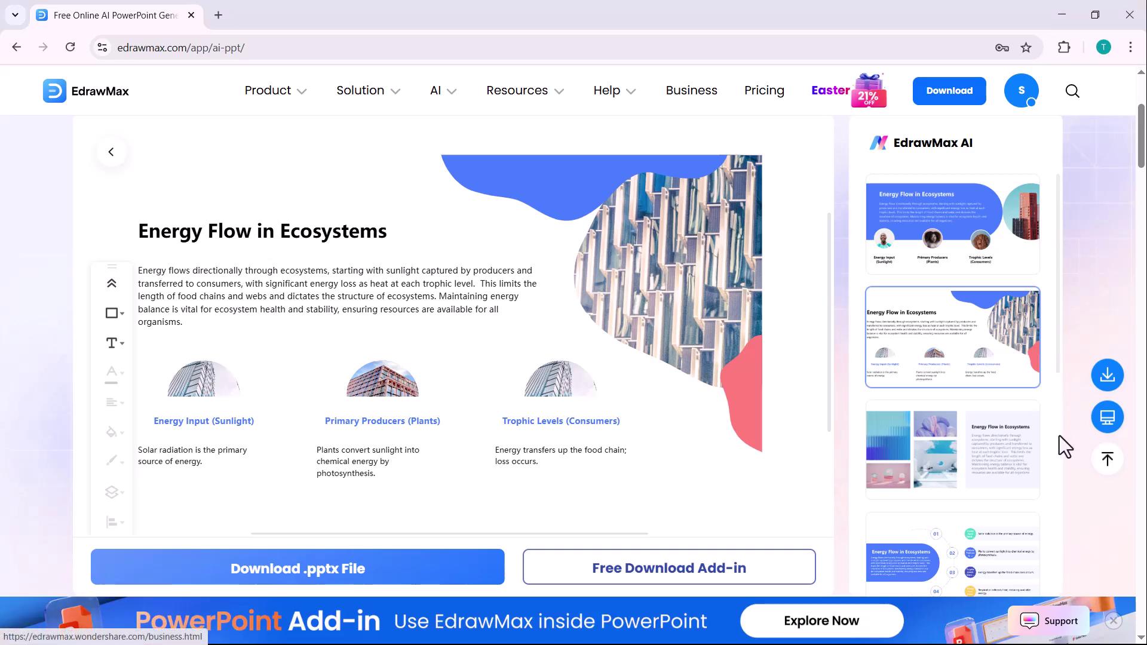
scroll(993, 442, down, 6)
scroll(1062, 523, up, 6)
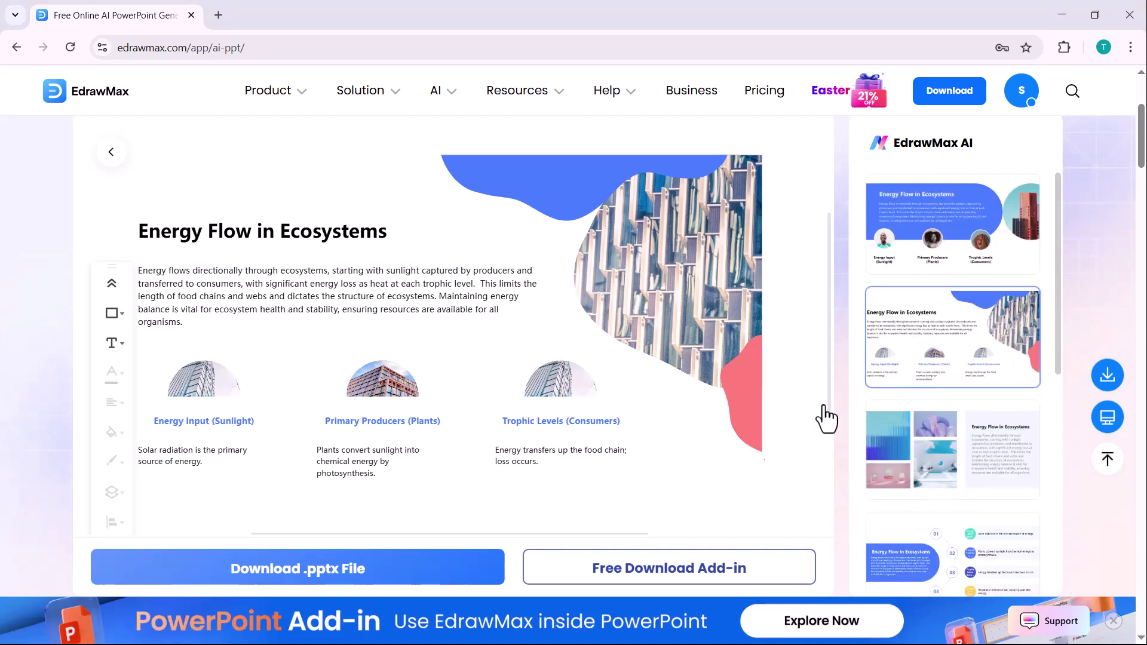
Step: Download the slides as a .pptx file and the EdrawMax PowerPoint add-in installer
click(325, 575)
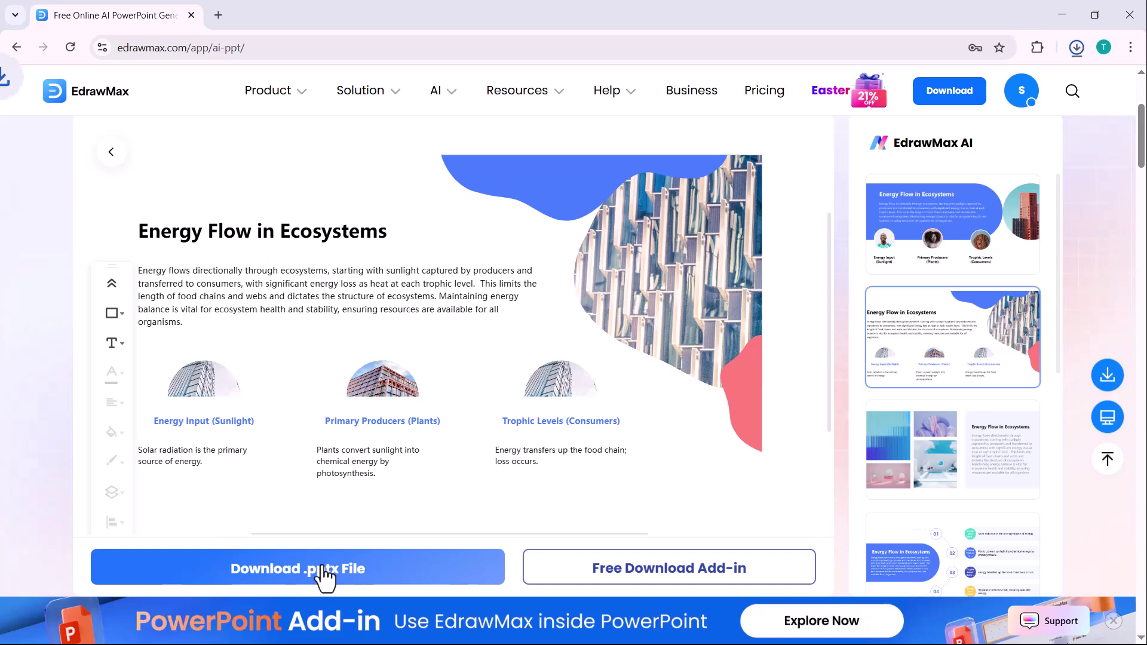
click(633, 574)
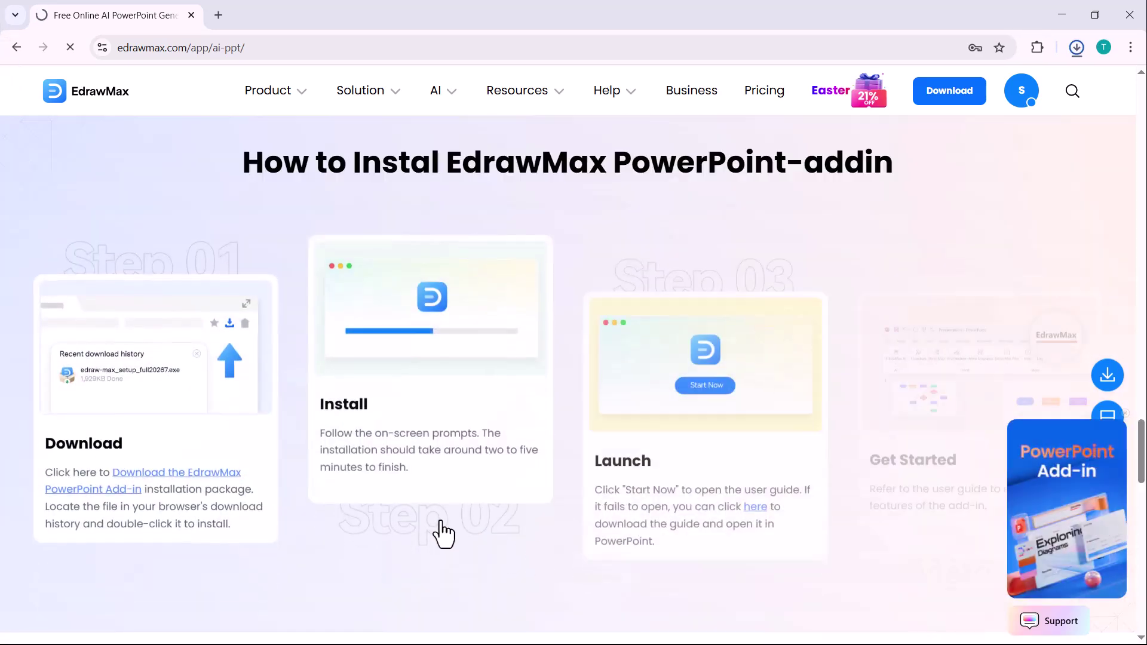
click(188, 475)
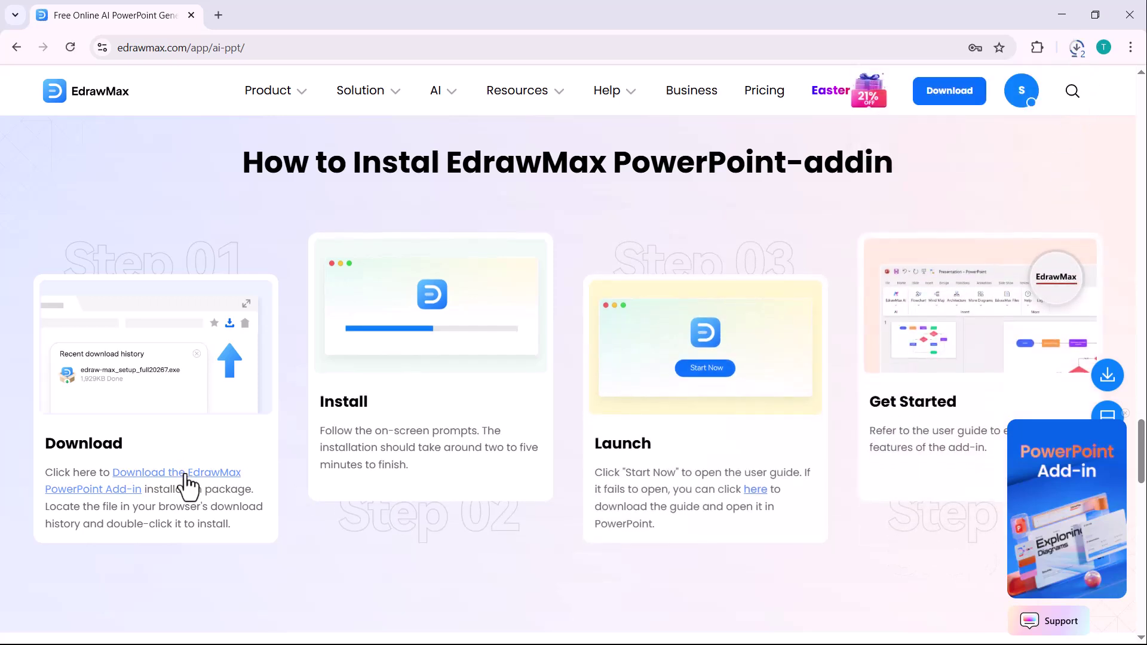
click(1078, 49)
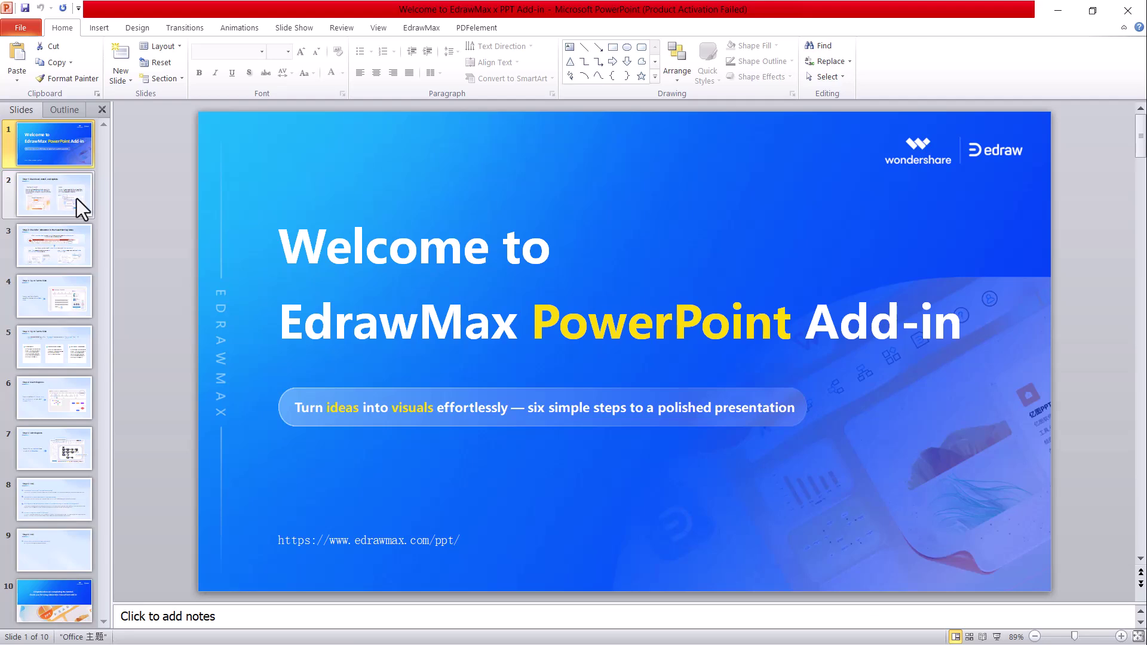
Step: Review tutorial slides on installing, AI Text-to-Slide, inserting and editing diagrams, the FAQ, and the closing slide
click(76, 198)
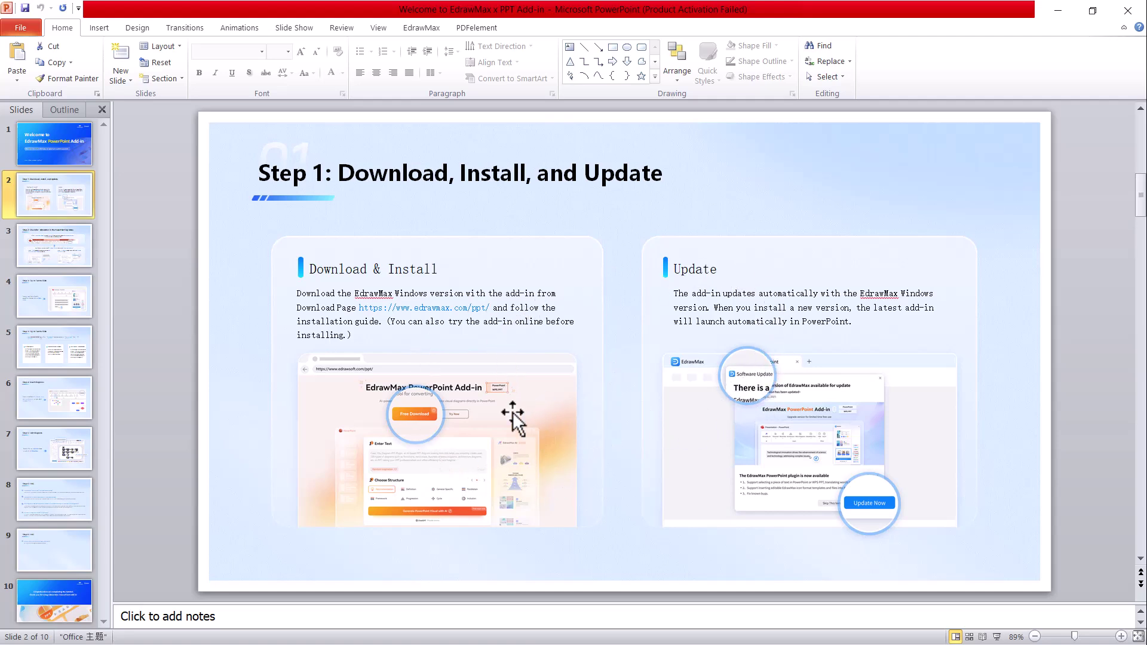
click(66, 245)
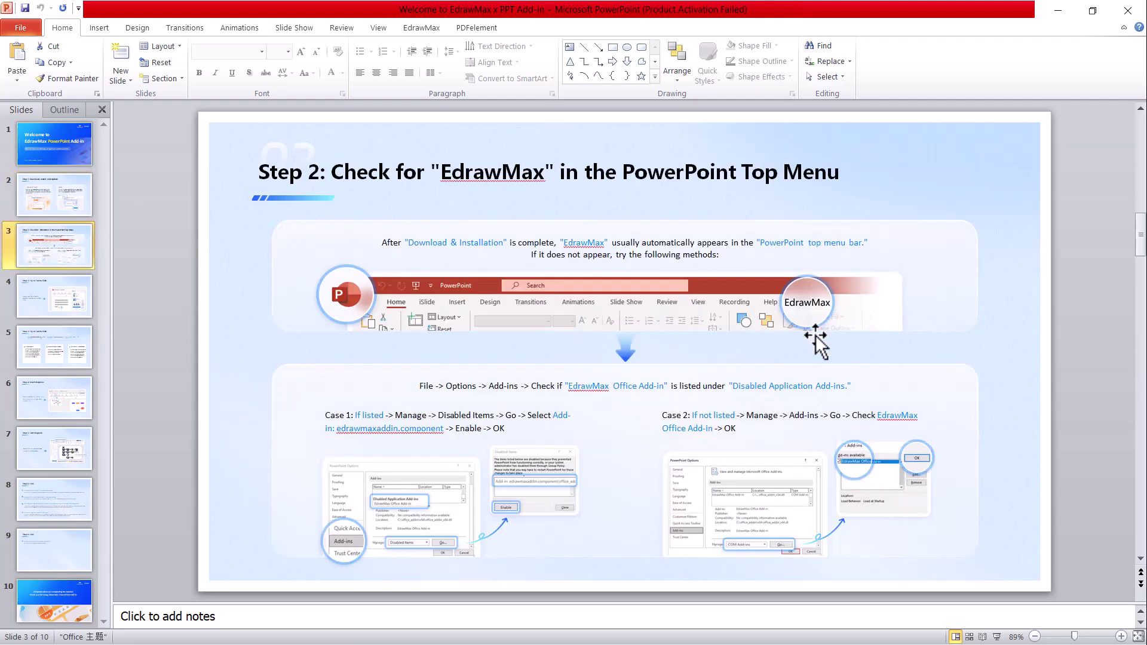
click(420, 28)
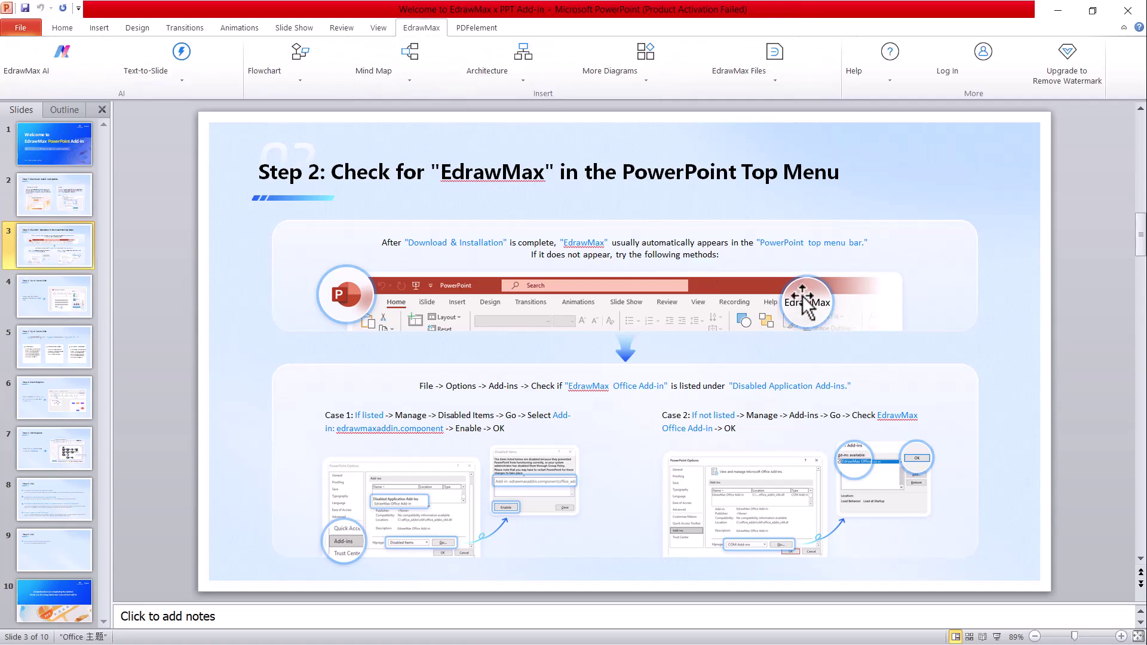
click(77, 302)
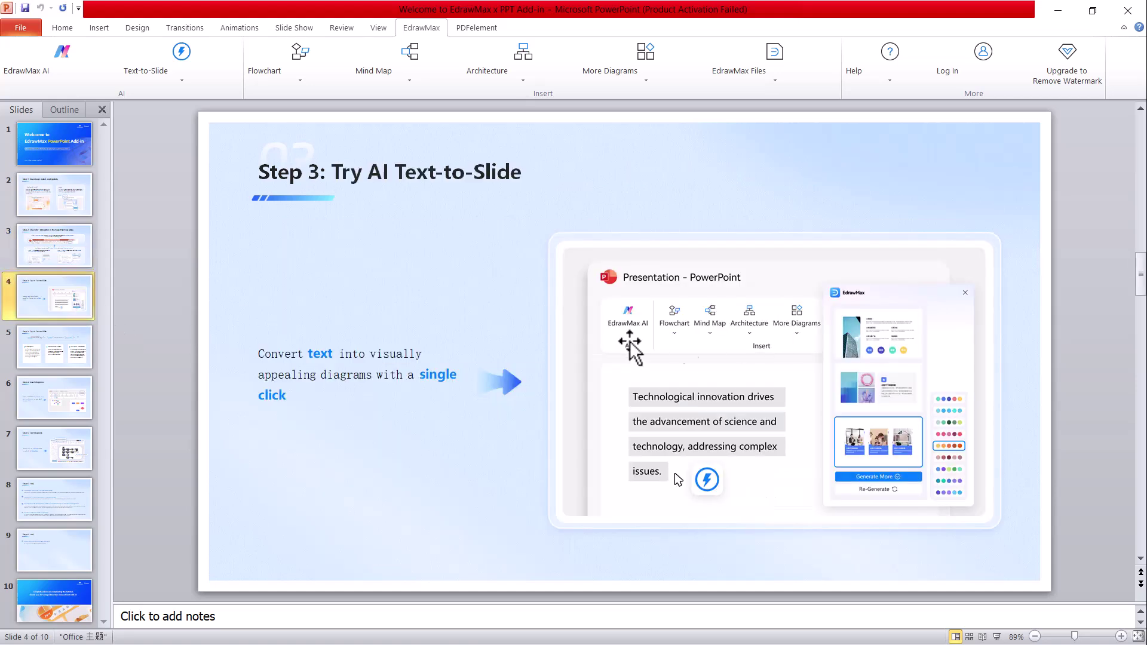
click(73, 361)
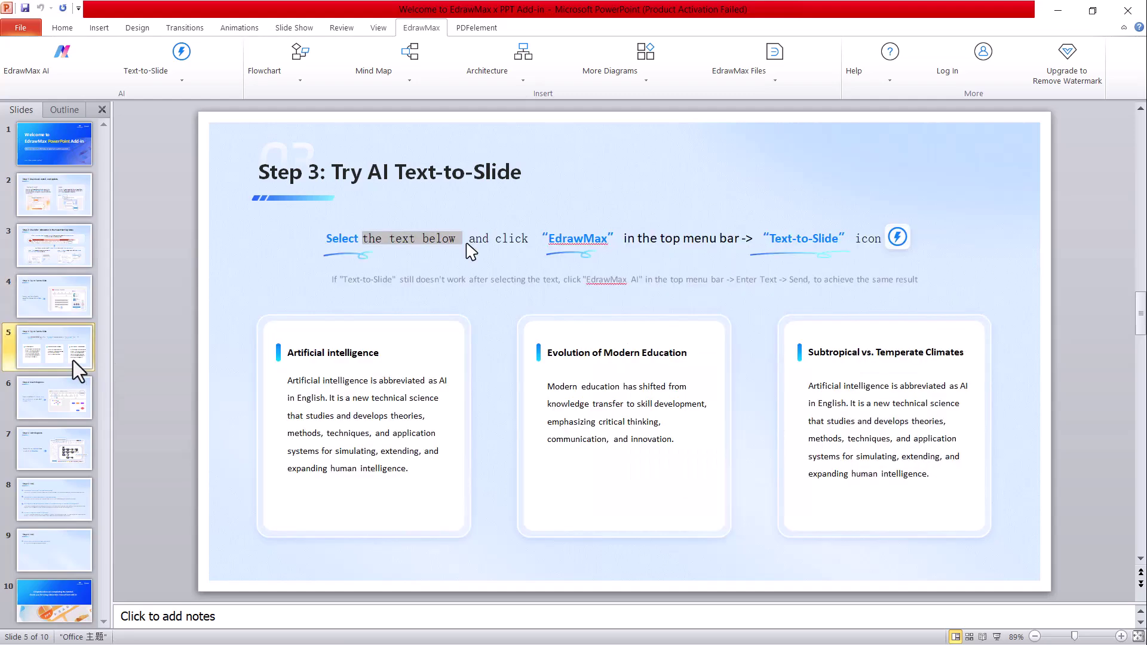
click(72, 403)
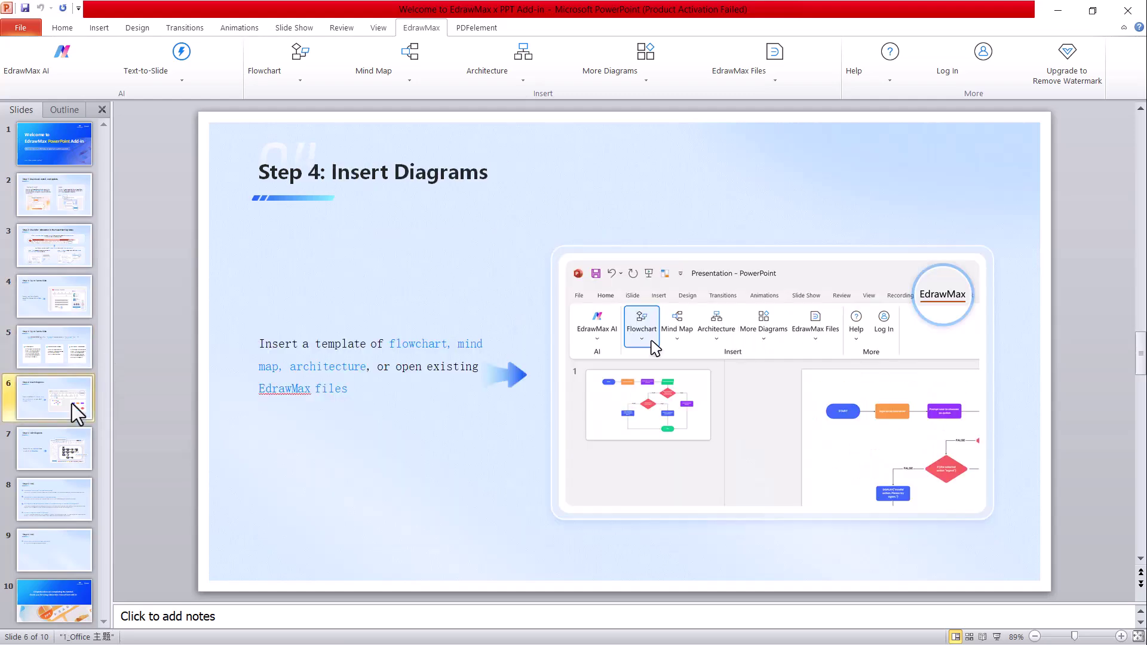
click(64, 457)
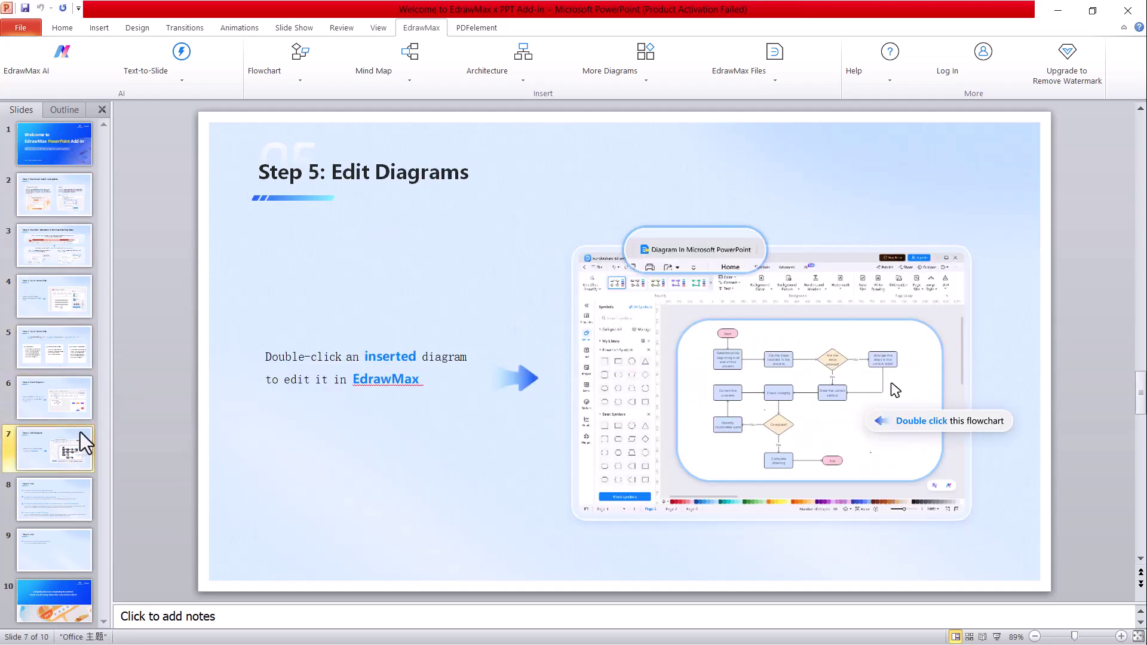
click(69, 495)
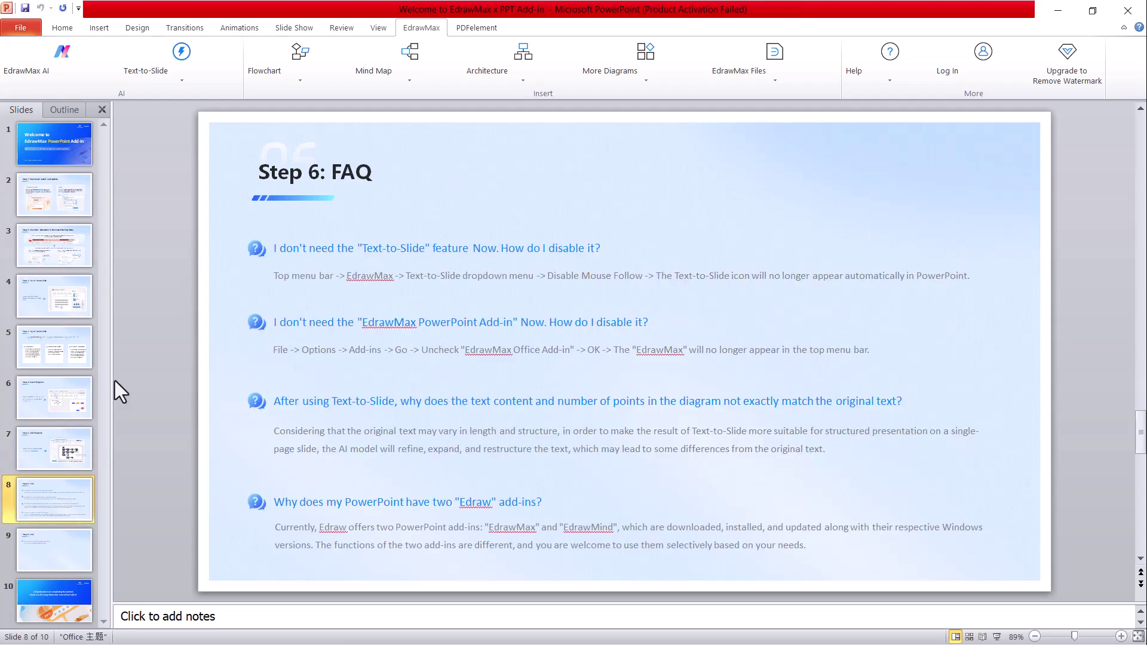
scroll(394, 226, down, 2)
Step: Create a new blank presentation
click(24, 32)
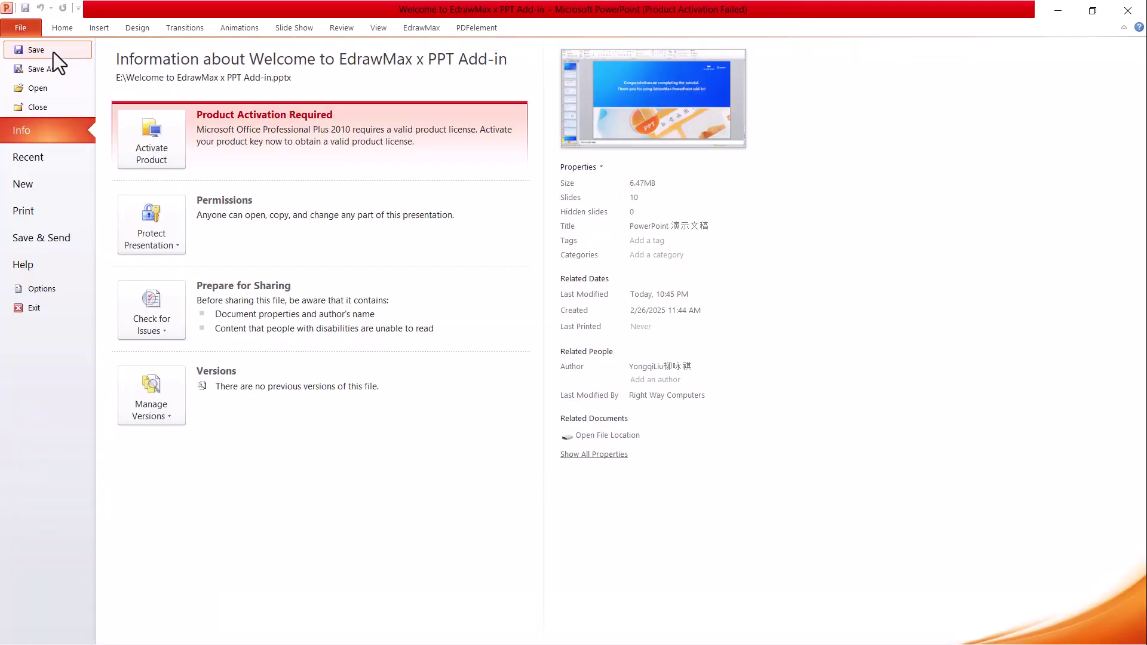
click(27, 184)
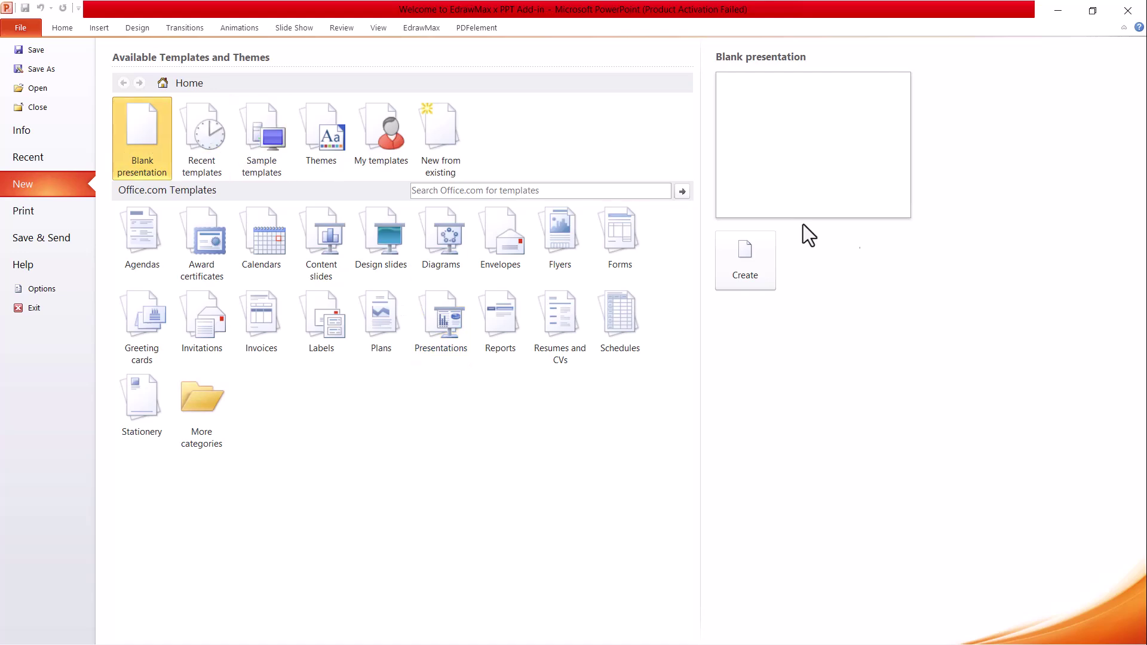
click(754, 253)
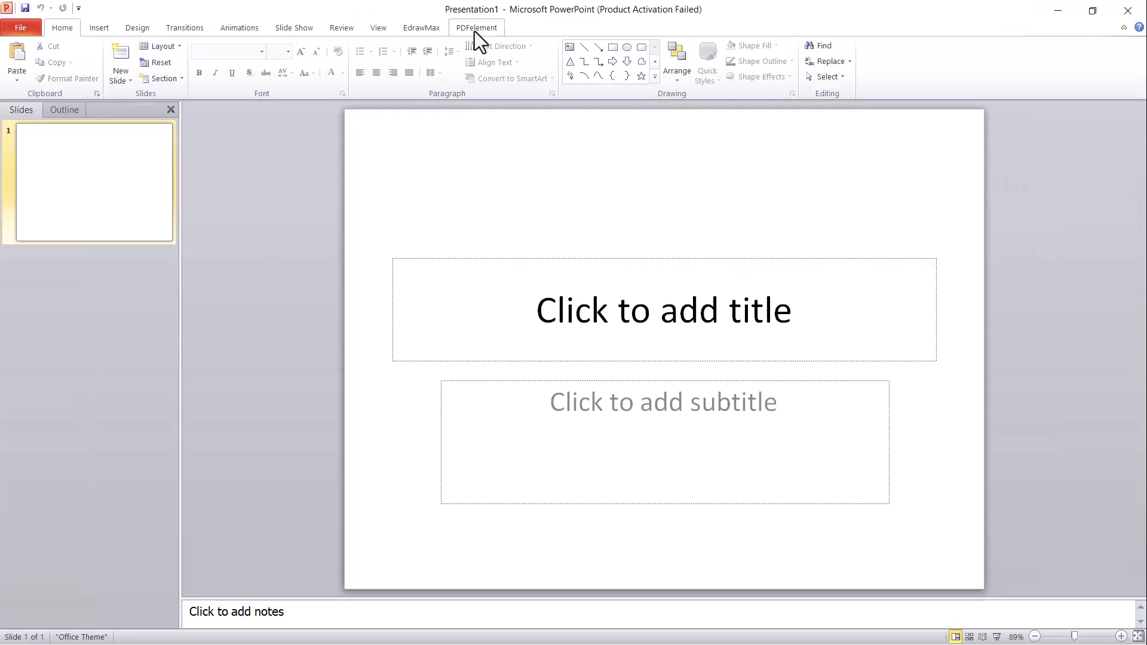
Step: Launch the EdrawMax AI assistant from the EdrawMax tab
click(413, 32)
click(424, 29)
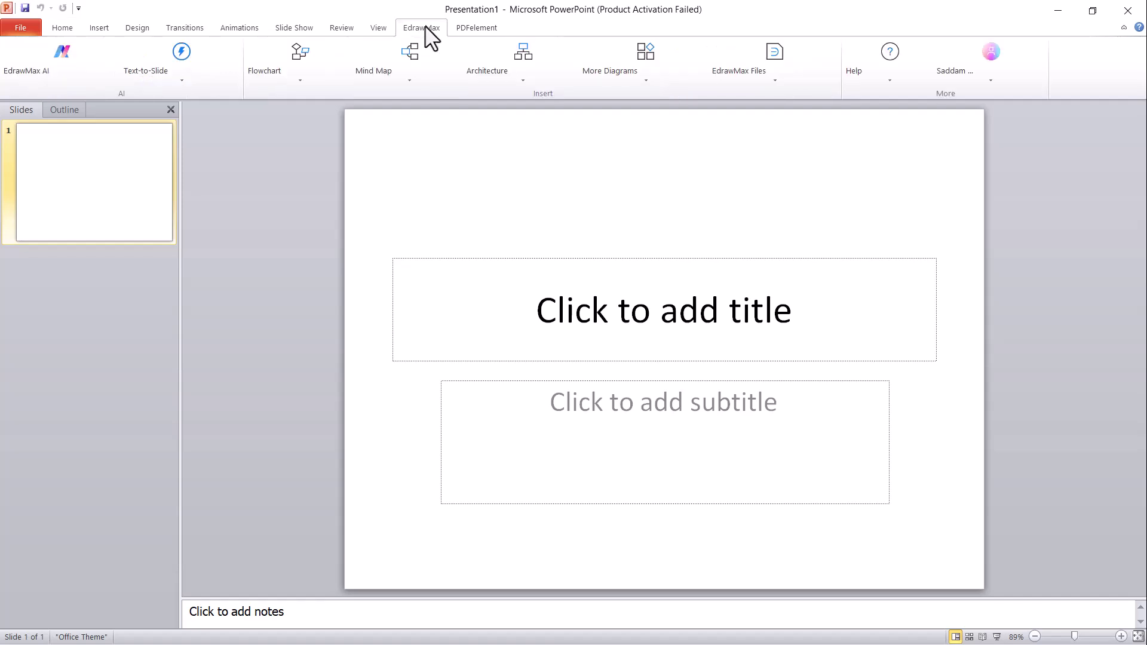
click(52, 74)
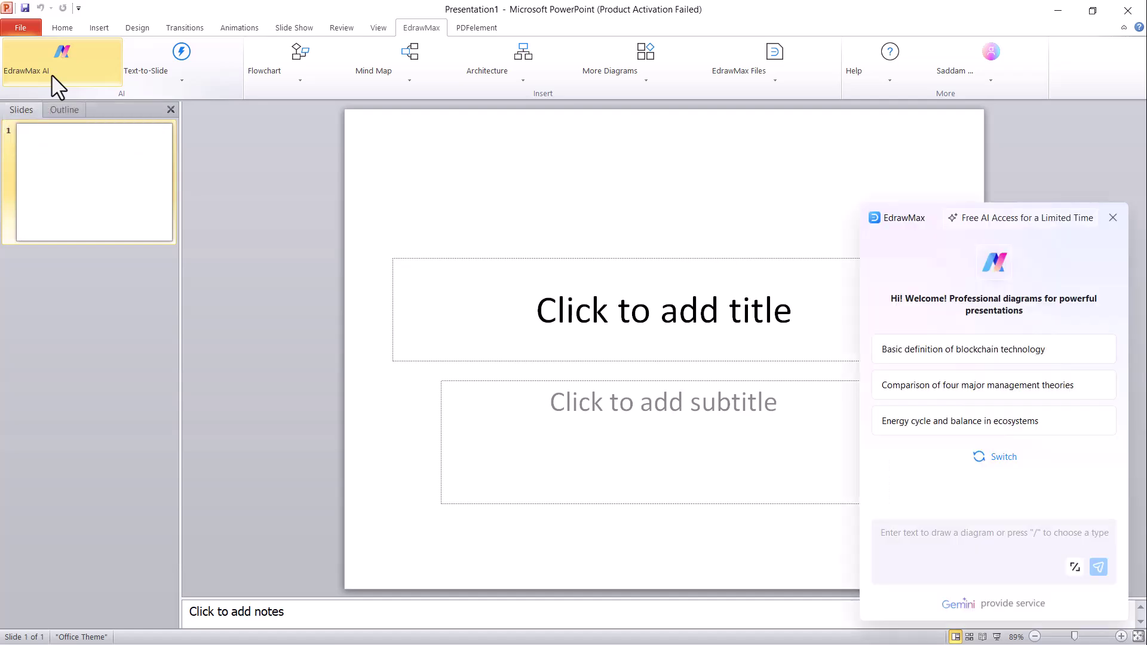
Step: Send EdrawMax AI the prompt 'Four major teaching methods in modern education' to generate designs
drag(917, 217, 915, 160)
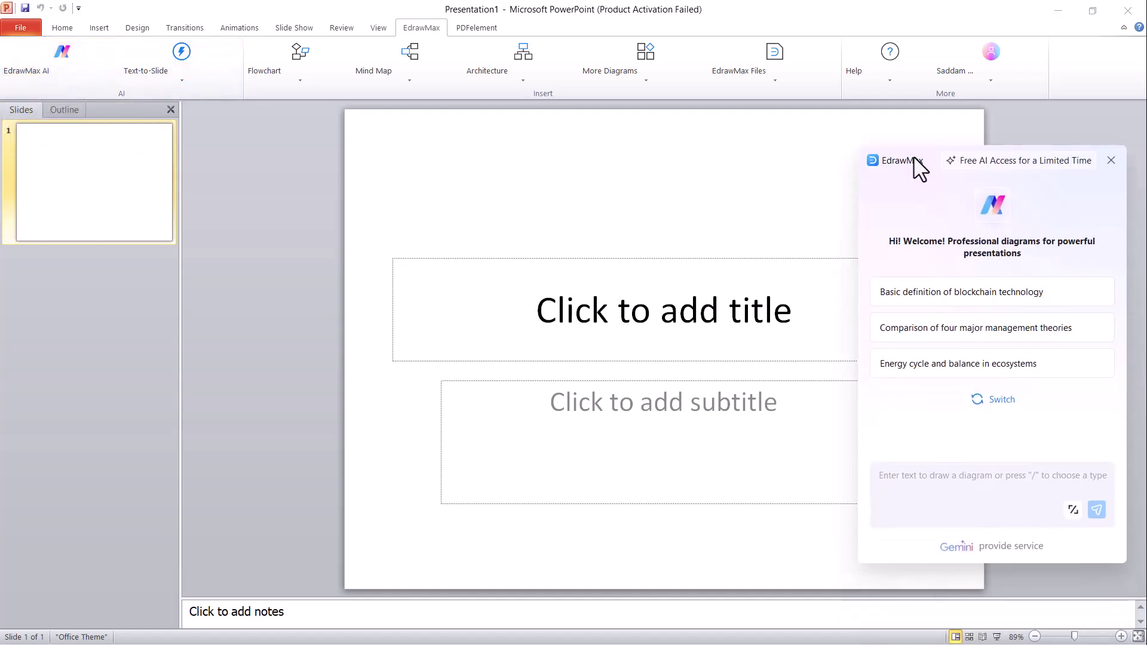
click(925, 481)
click(883, 448)
click(1035, 494)
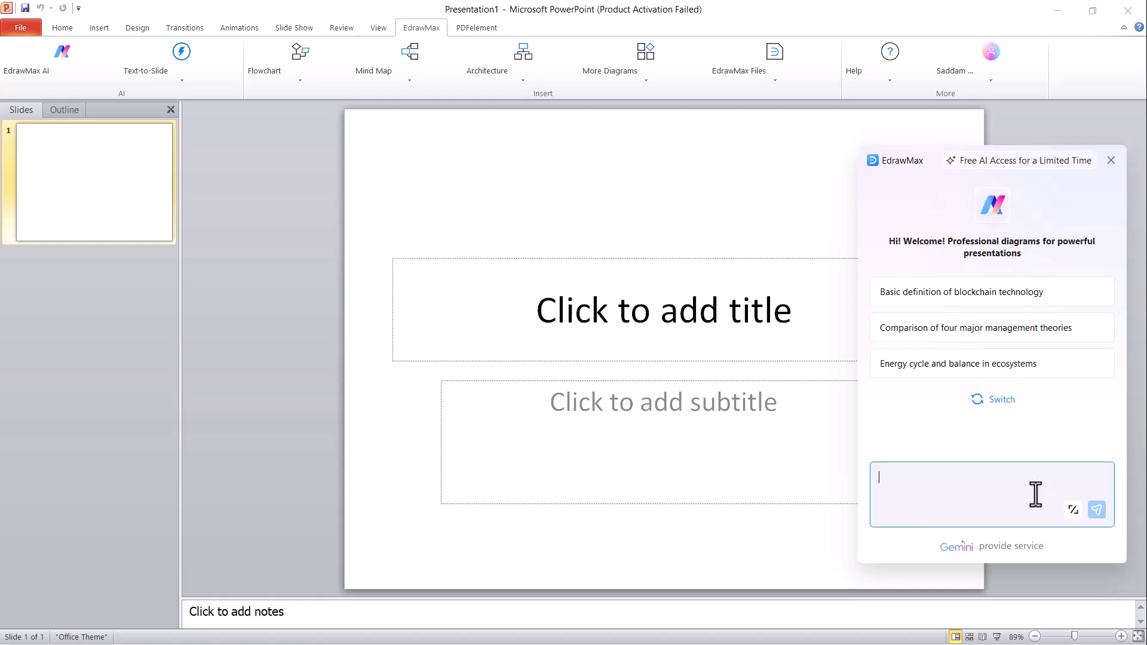
text(Four major teaching methods in modern education)
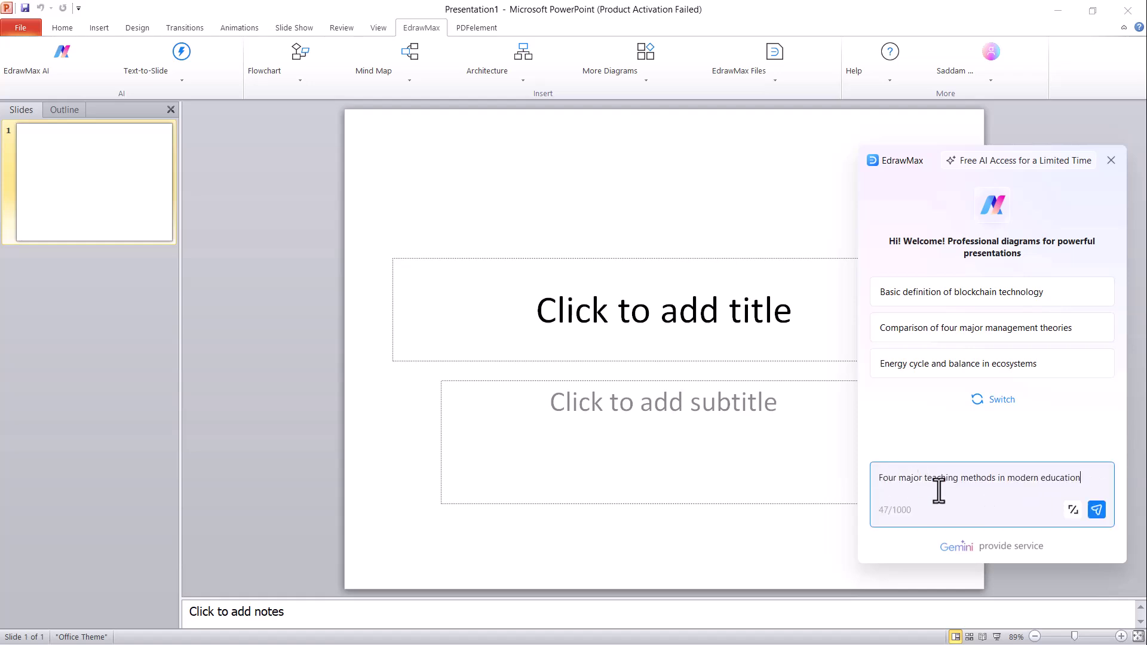
click(1097, 510)
drag(914, 169, 912, 20)
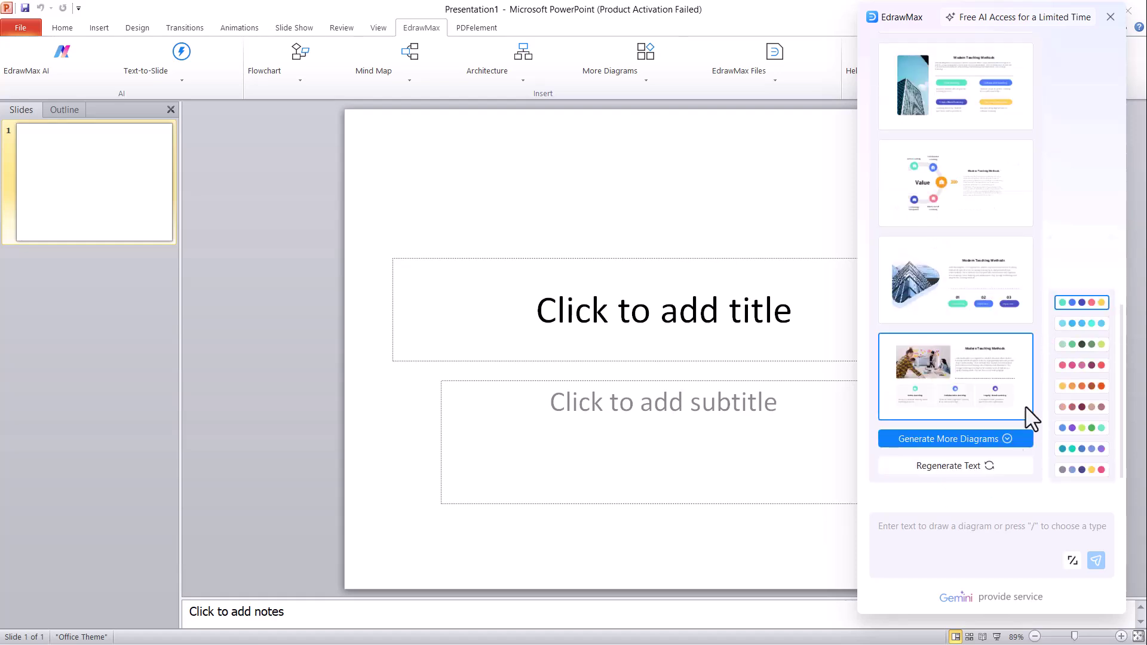
Step: Insert the previewed Modern Teaching Methods designs into the presentation
scroll(961, 361, up, 1)
scroll(929, 69, up, 3)
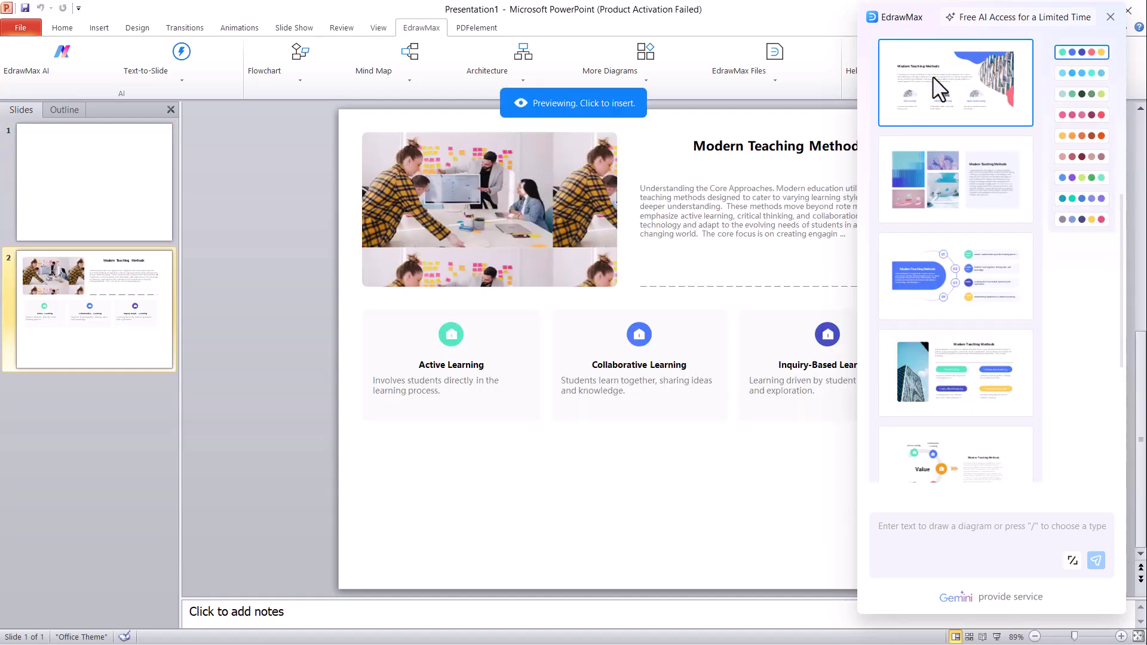
click(938, 89)
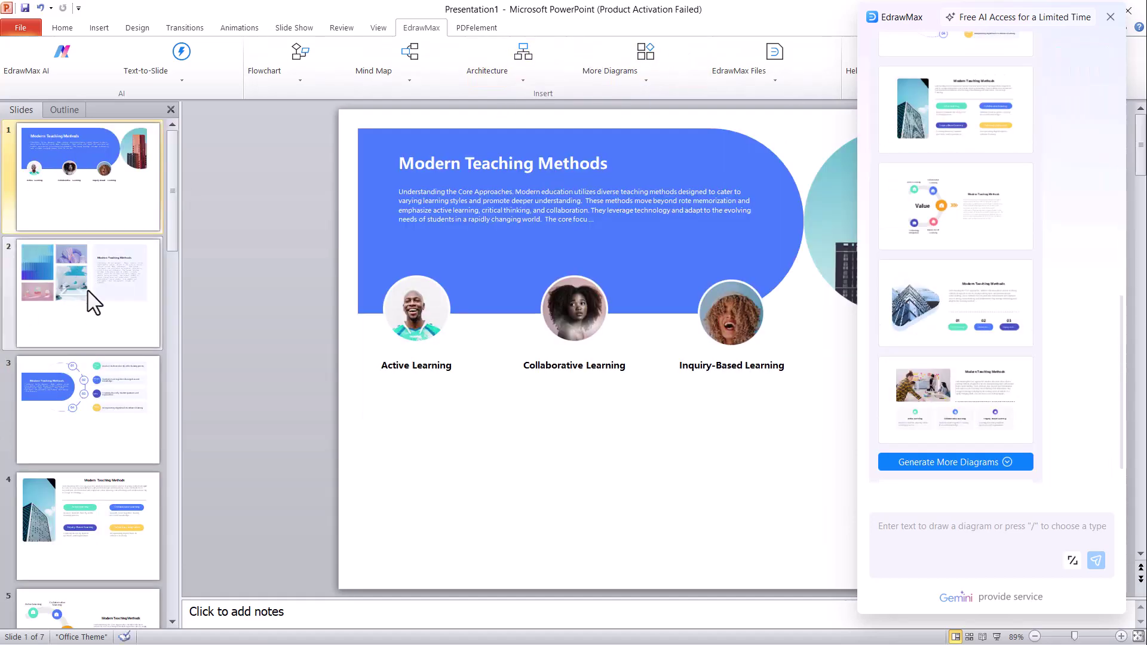
Step: Review each of the eight Modern Teaching Methods slides, ending back on slide 1
click(93, 322)
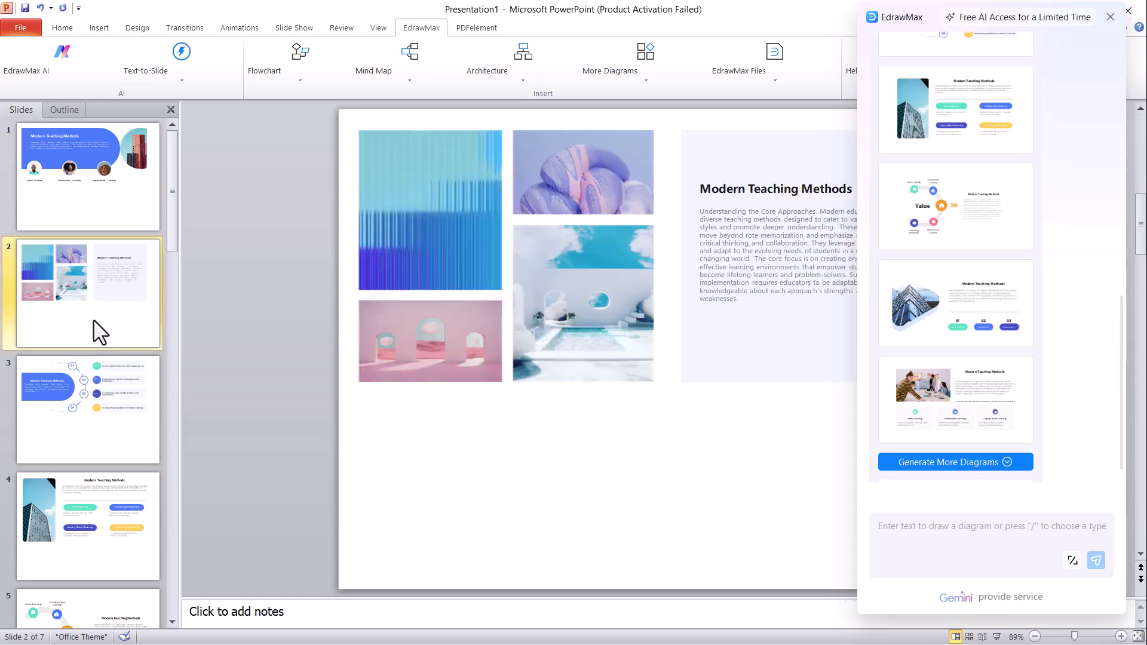
click(1109, 18)
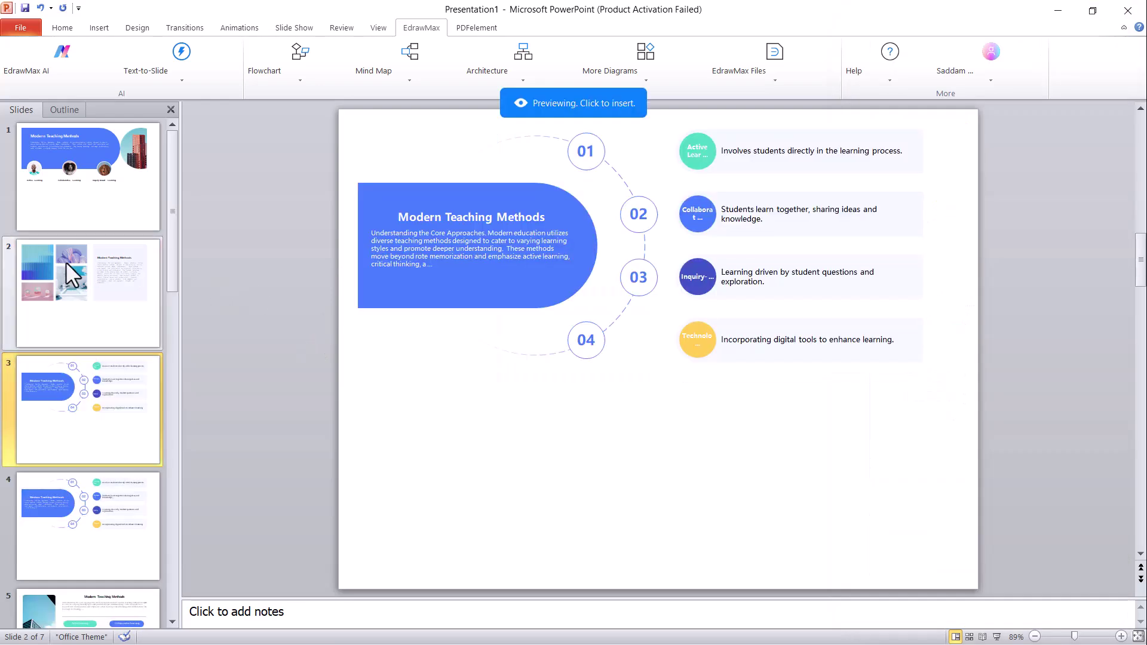
click(94, 342)
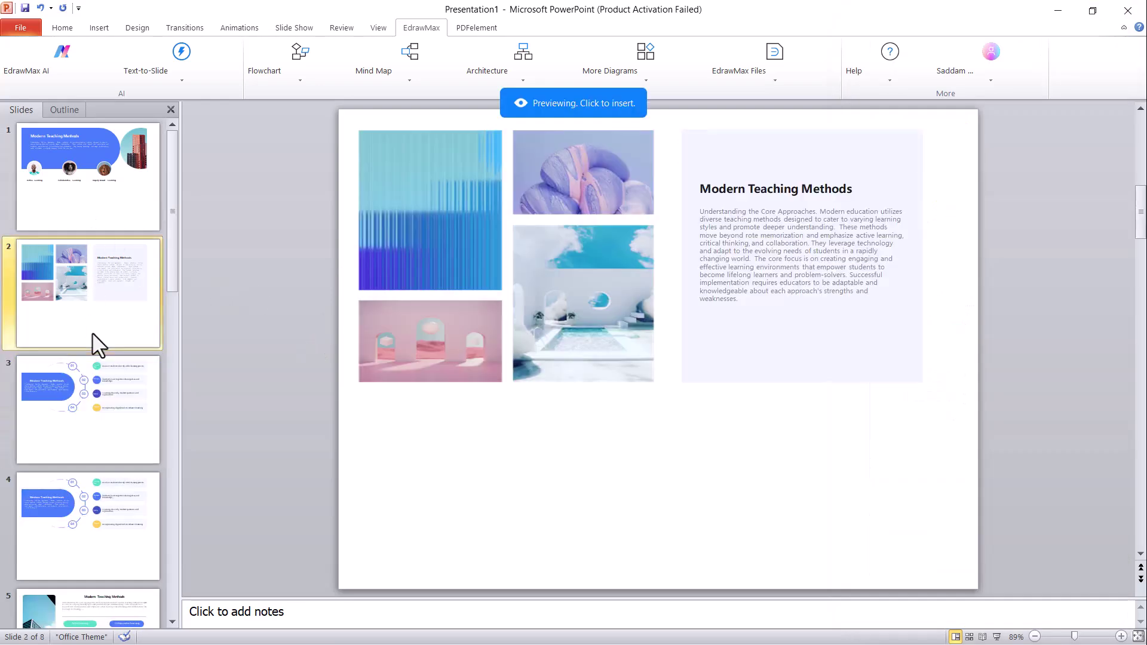
click(94, 382)
scroll(98, 414, down, 2)
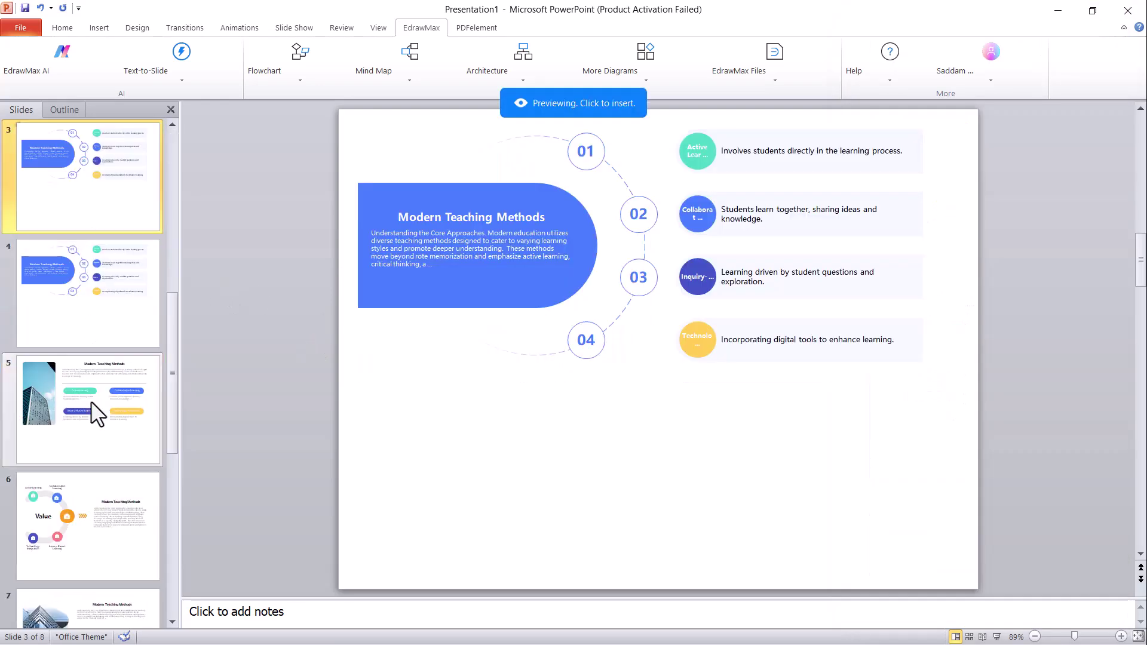
click(97, 414)
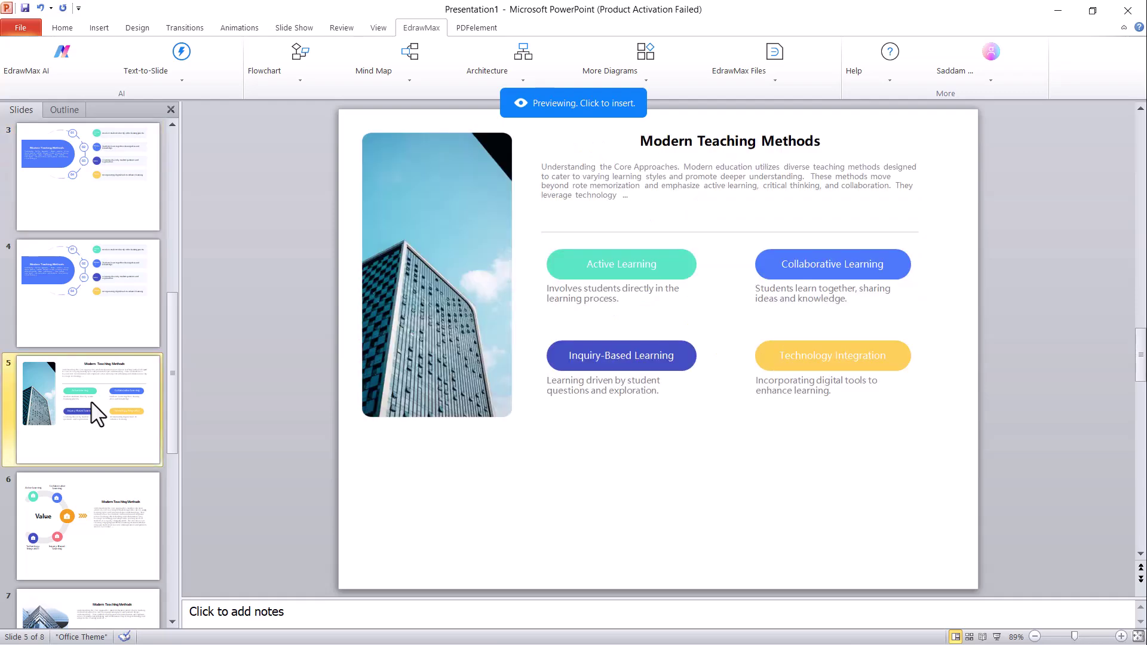
scroll(98, 414, down, 1)
click(97, 414)
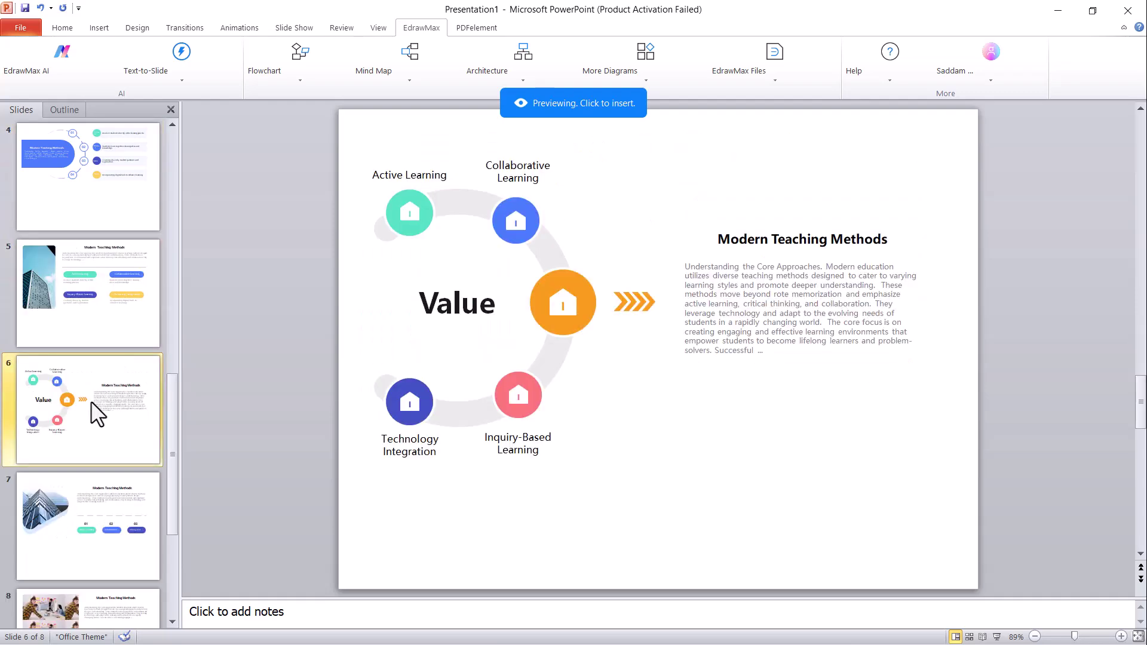
scroll(98, 414, down, 1)
click(94, 411)
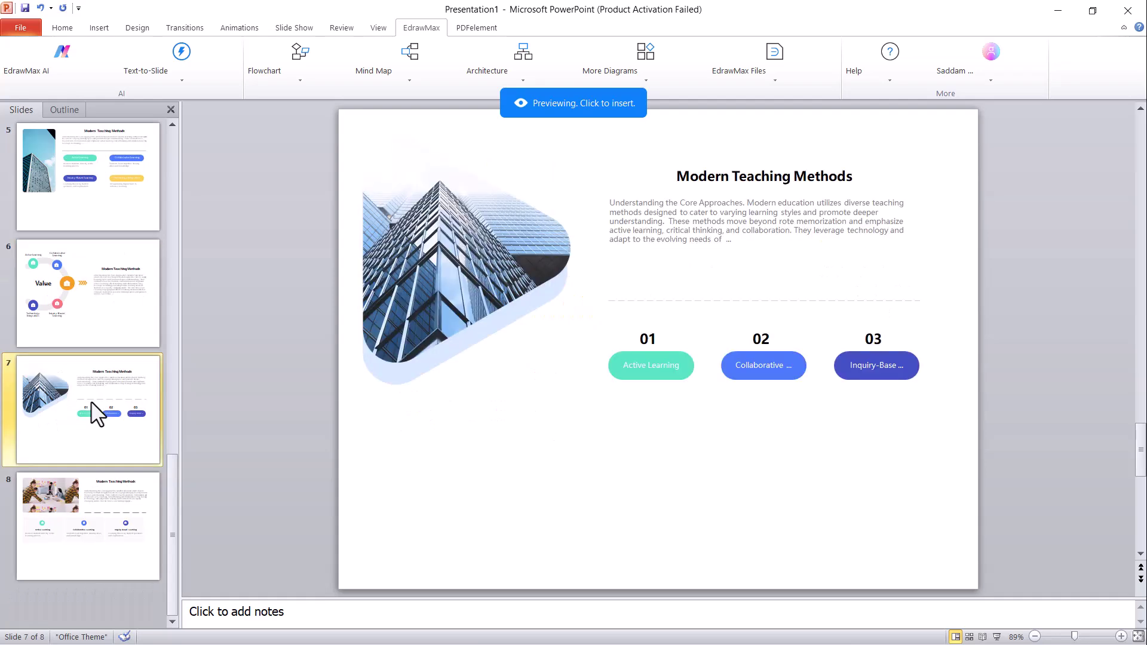
click(91, 501)
scroll(60, 359, up, 4)
click(117, 182)
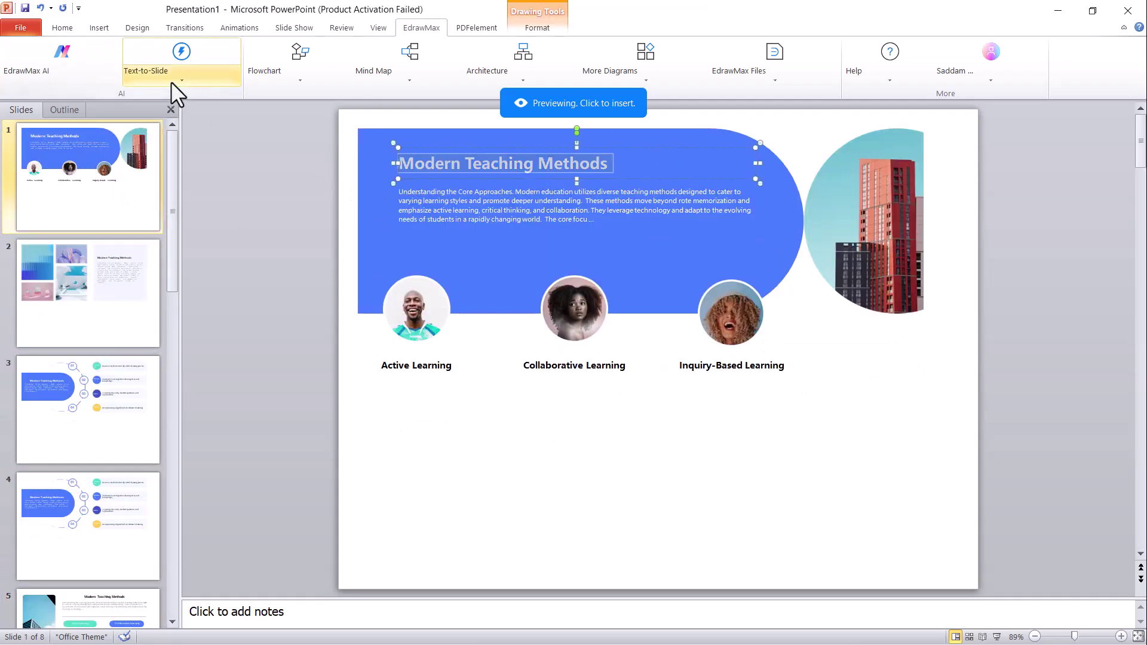
Step: Generate a Definition-type diagram from the title, creating the Modern Teaching Approaches slide
click(172, 82)
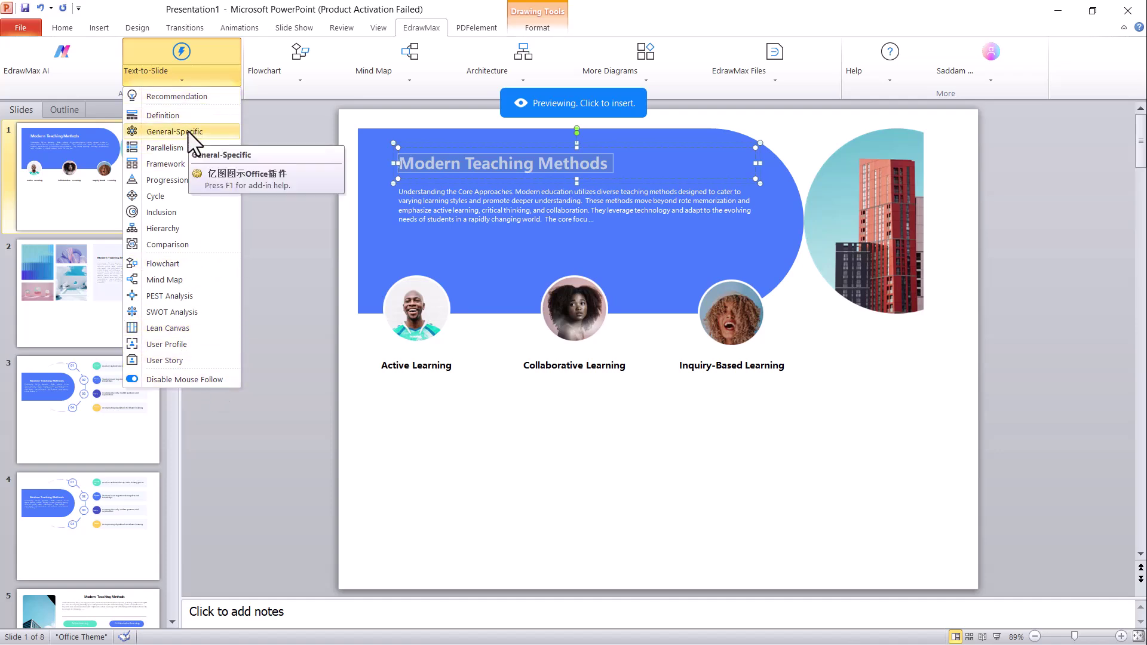
click(156, 119)
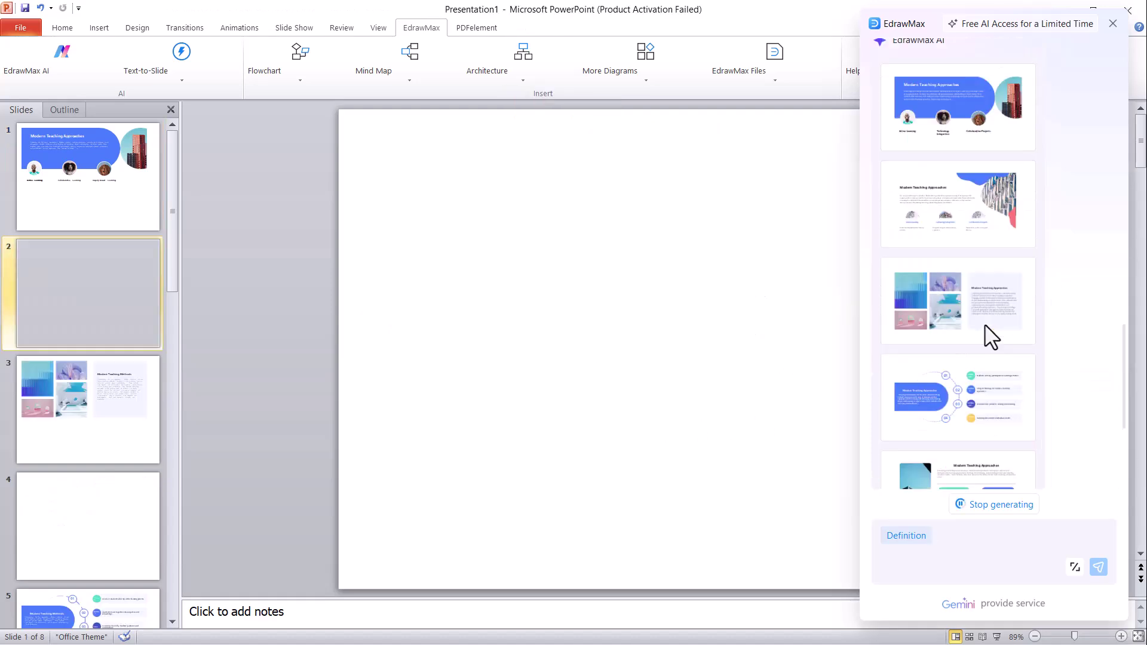
click(99, 229)
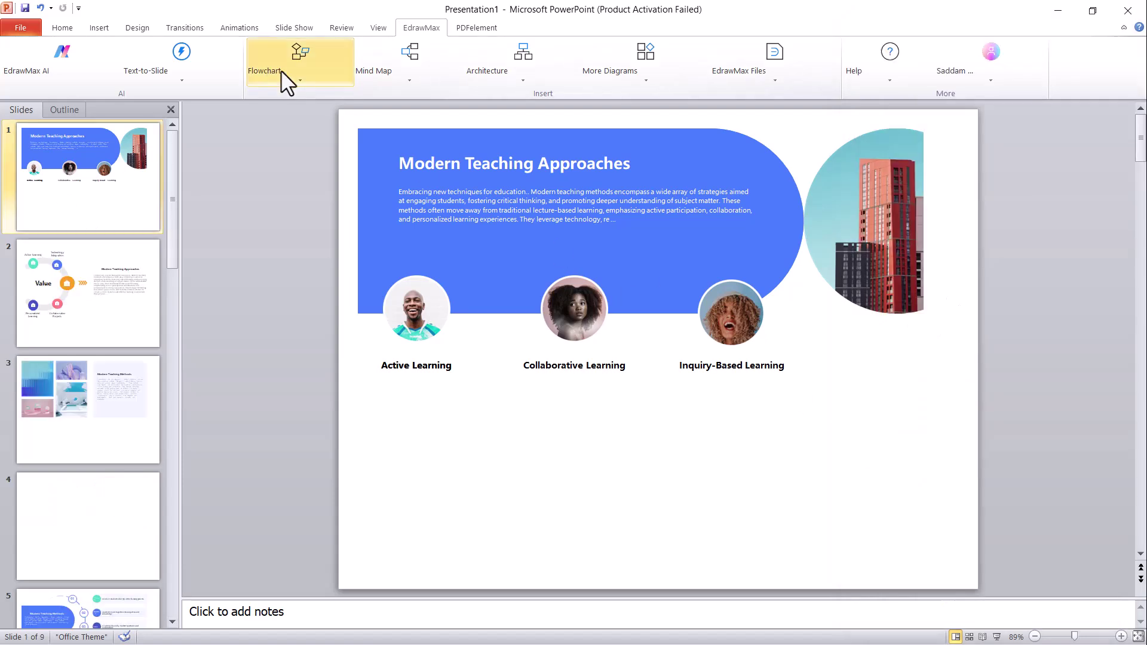
click(297, 58)
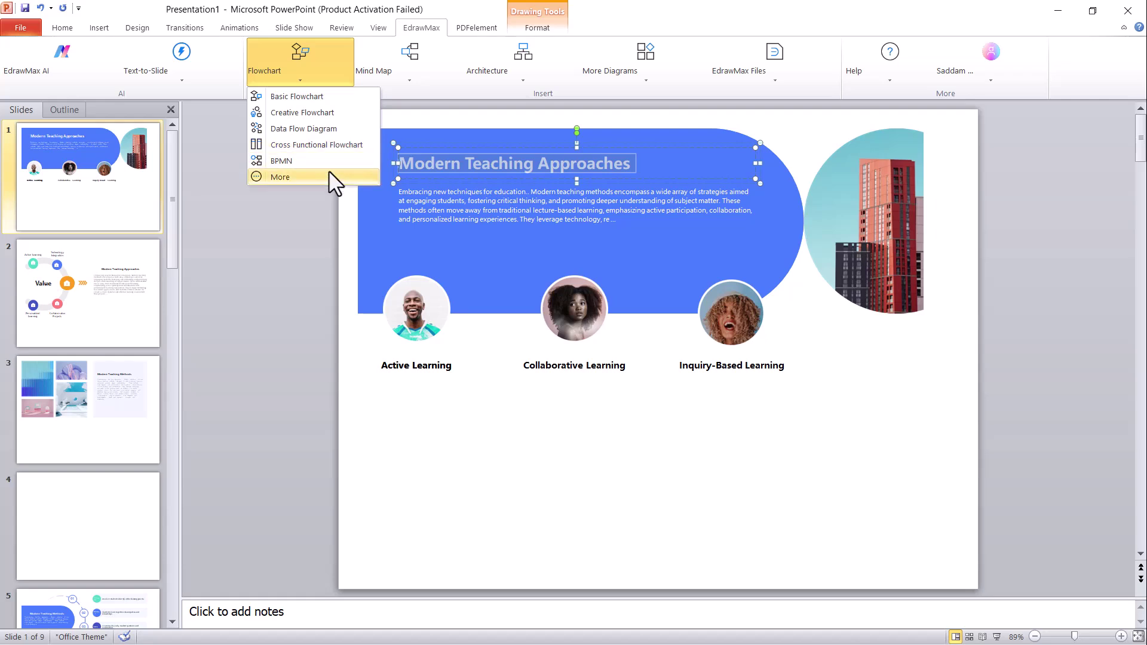
click(336, 97)
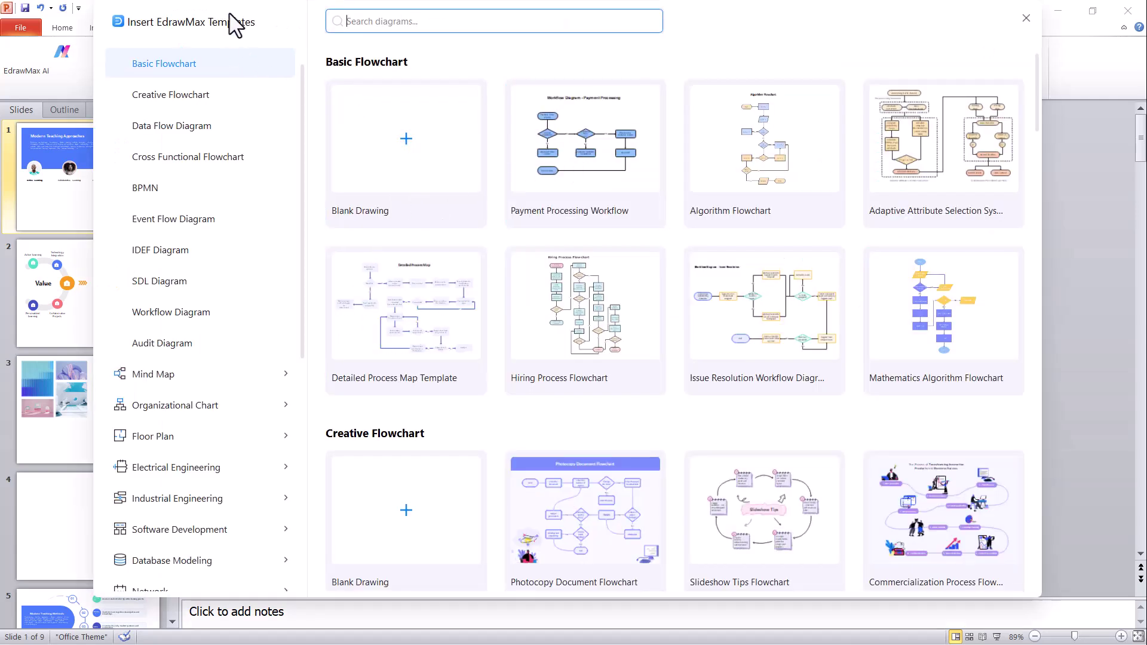
drag(251, 21, 304, 159)
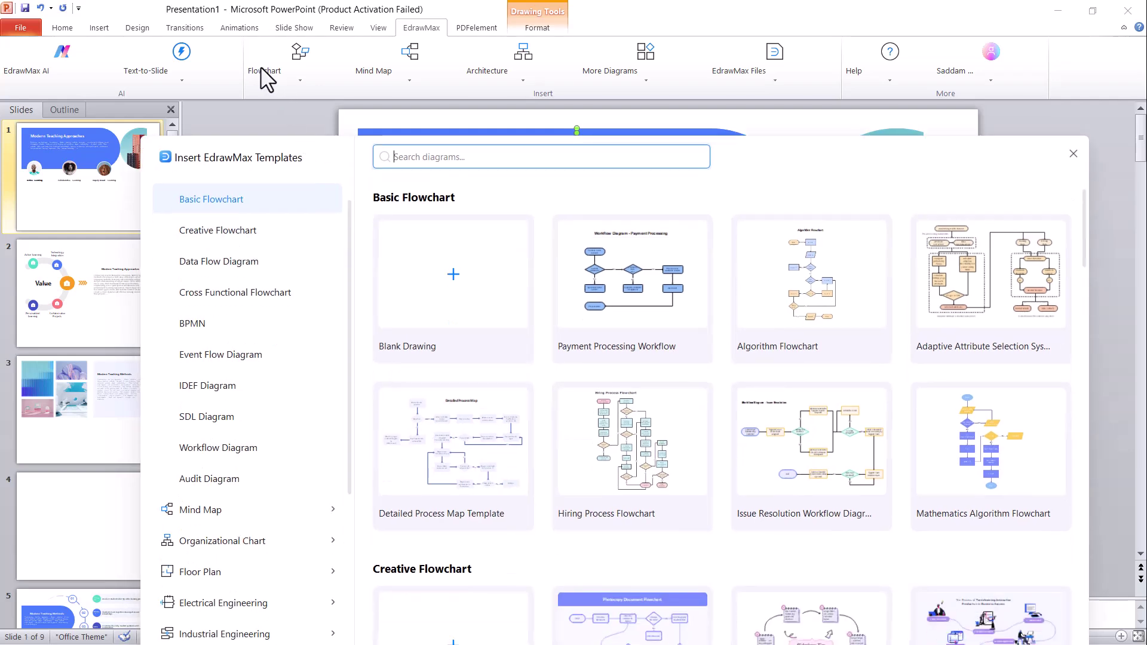
click(1073, 154)
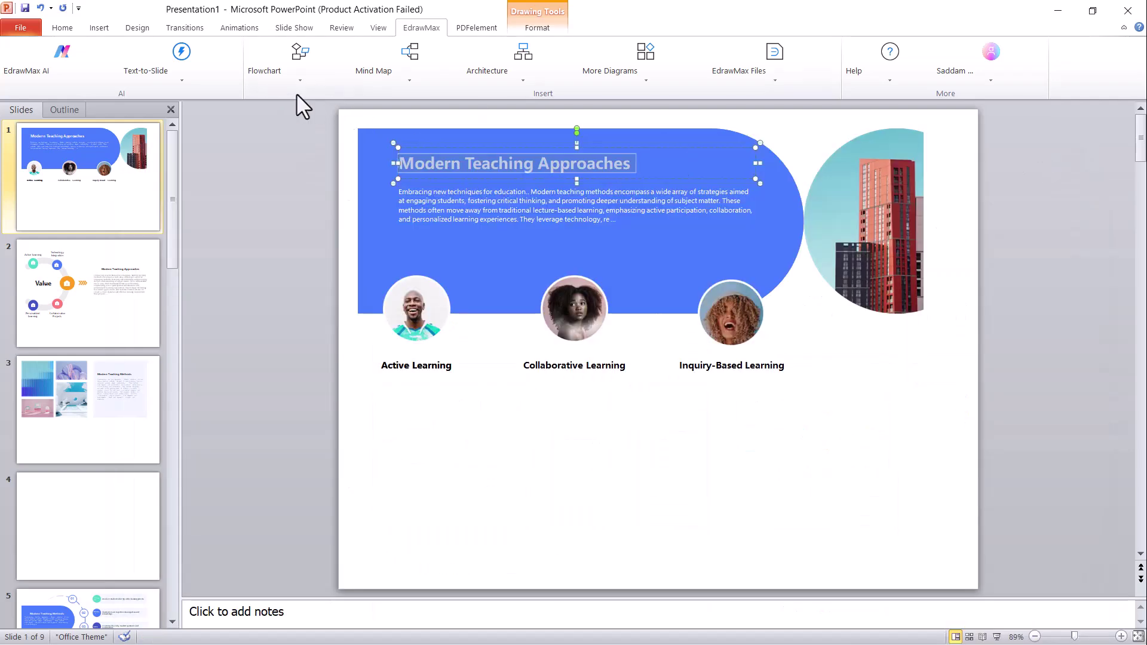
Step: Insert the 'Let's Barbecue!' Basic Mind Map template onto slide 1
click(411, 83)
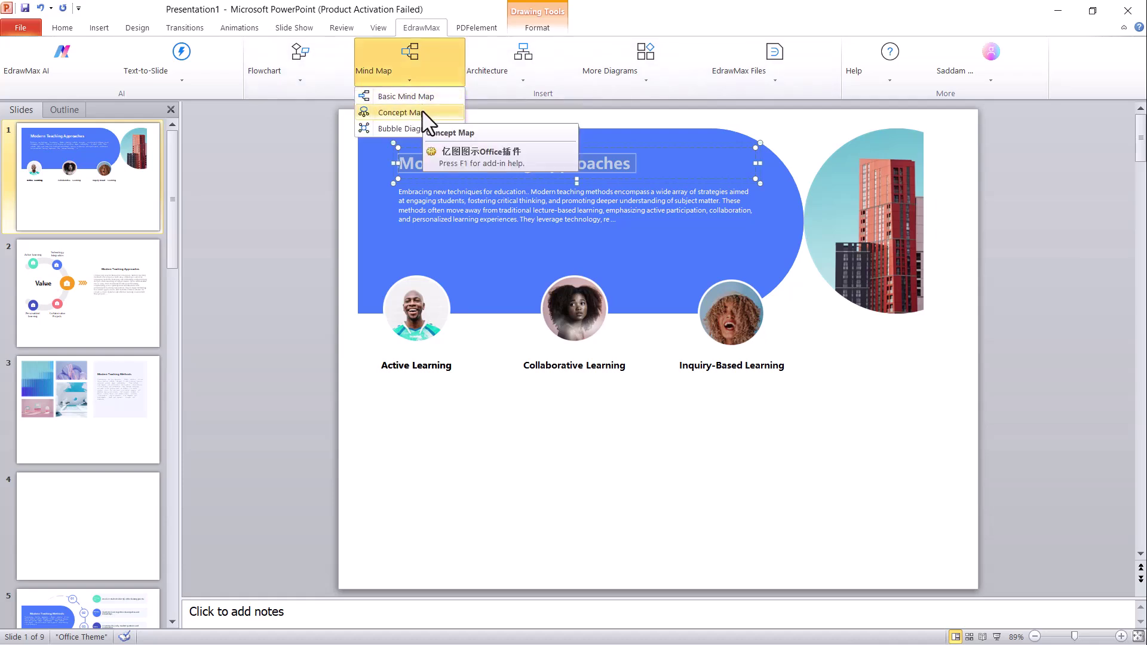
click(407, 100)
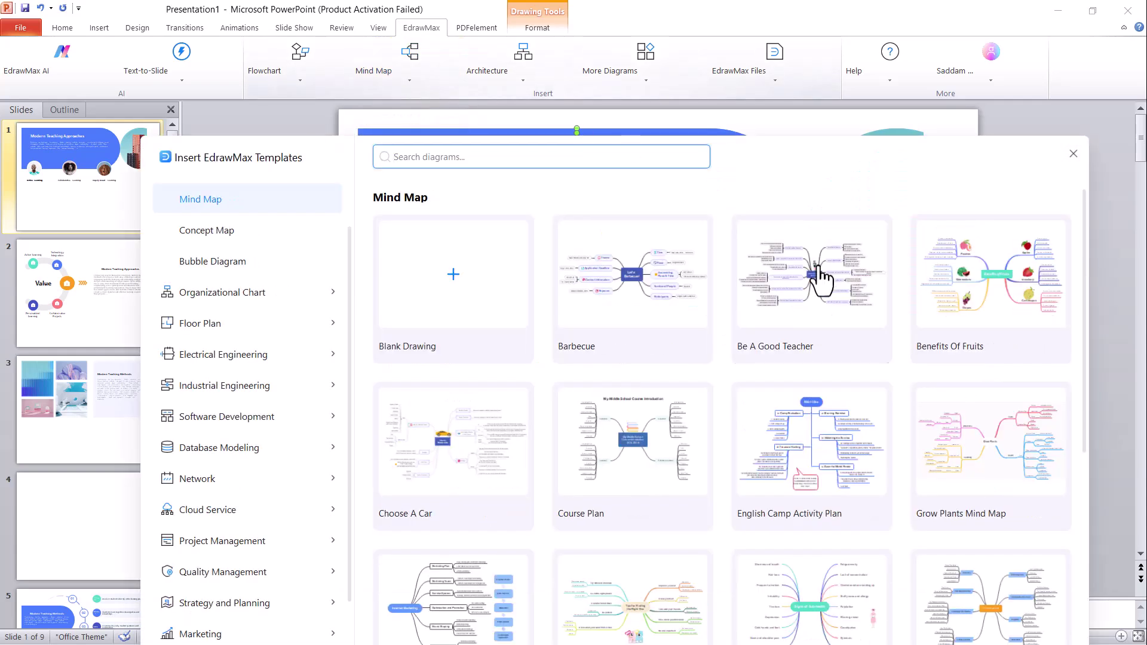
scroll(797, 342, down, 2)
scroll(788, 382, down, 2)
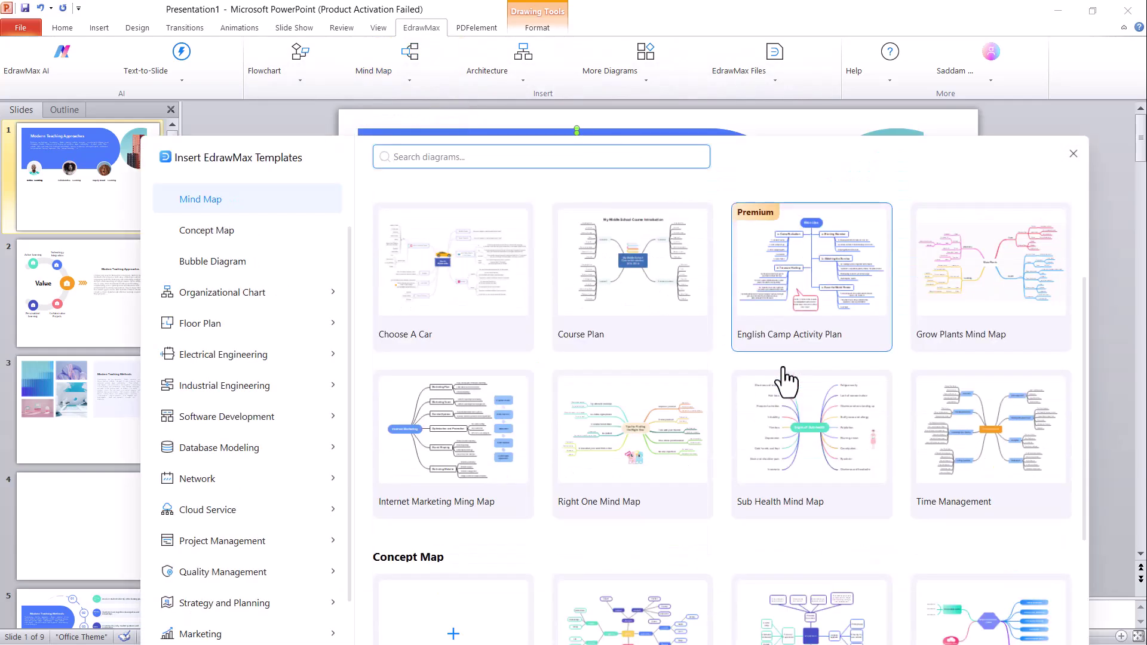
scroll(787, 382, down, 3)
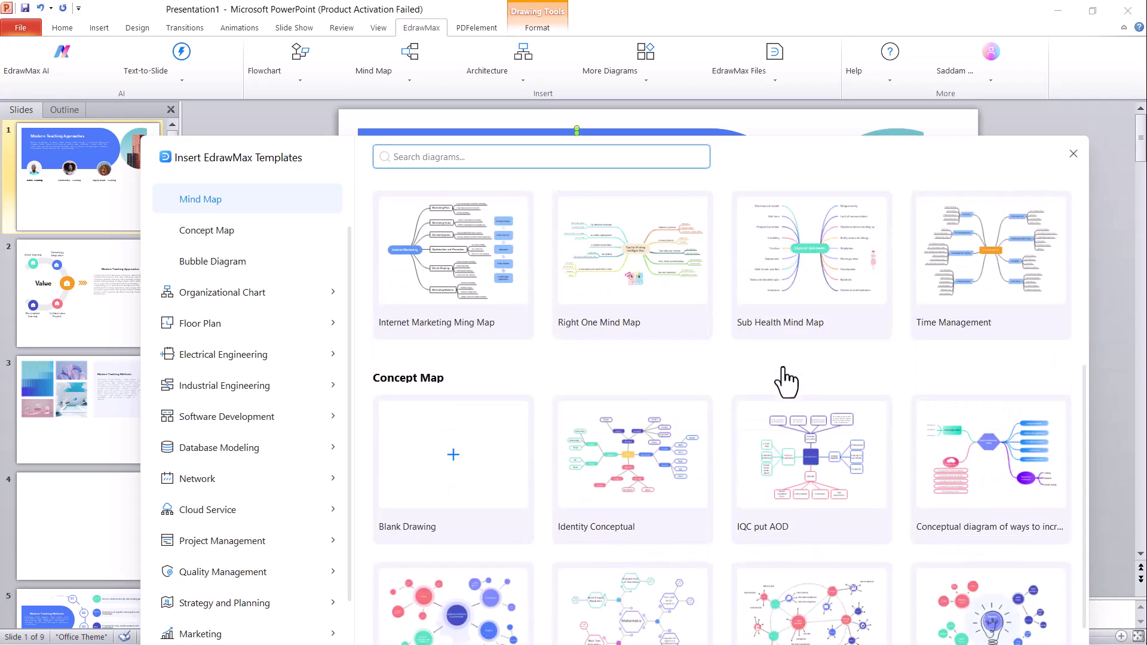
scroll(787, 383, down, 1)
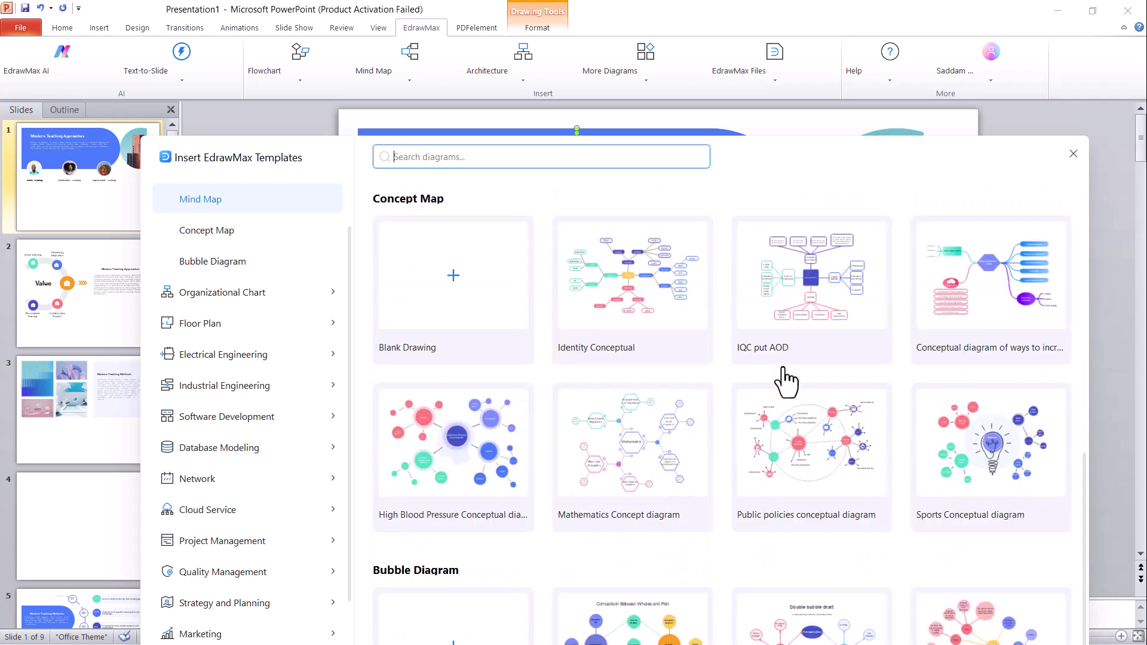
scroll(787, 383, up, 6)
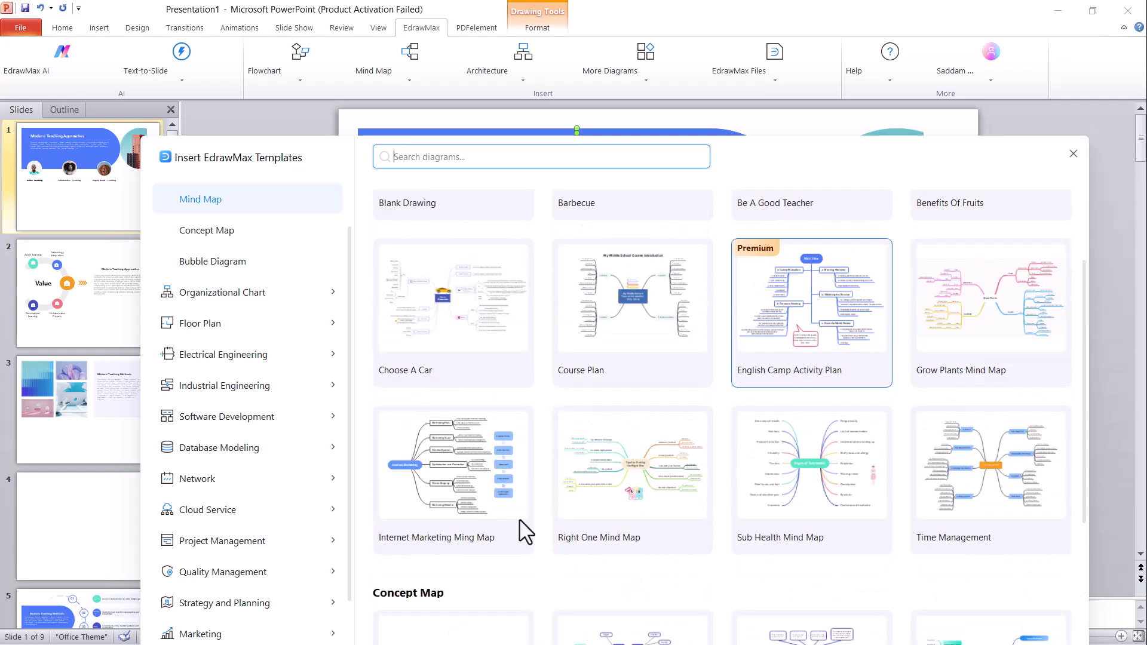
scroll(607, 361, up, 3)
click(636, 293)
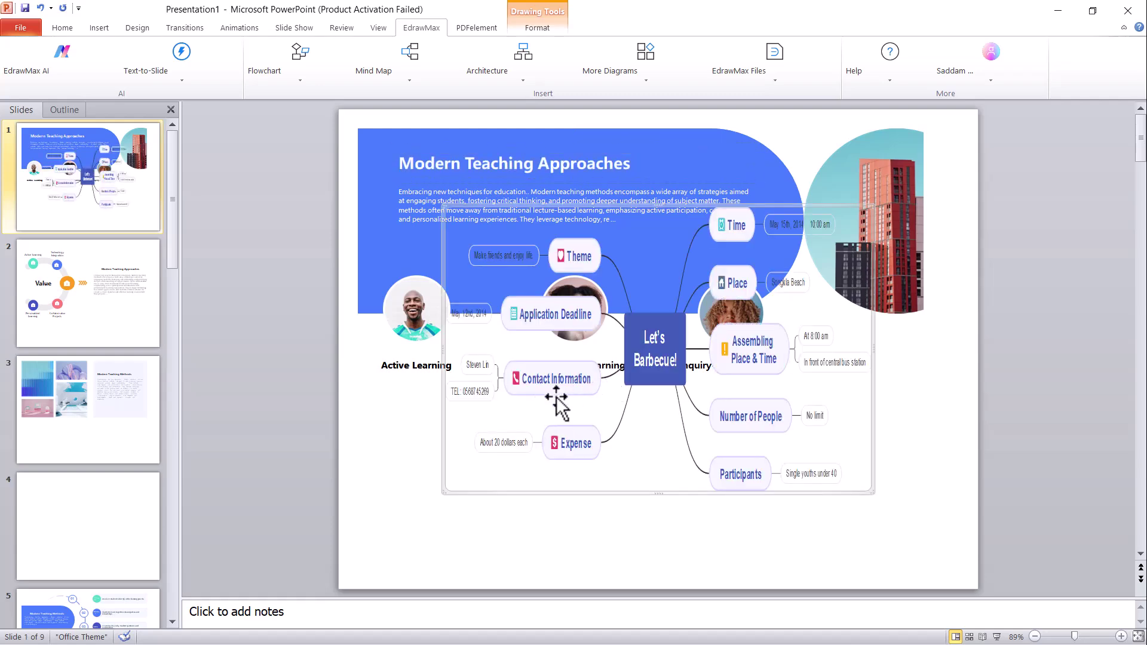
Step: Move the mind map lower and retitle its central topic 'Modren Teaching method'
drag(622, 395, 615, 469)
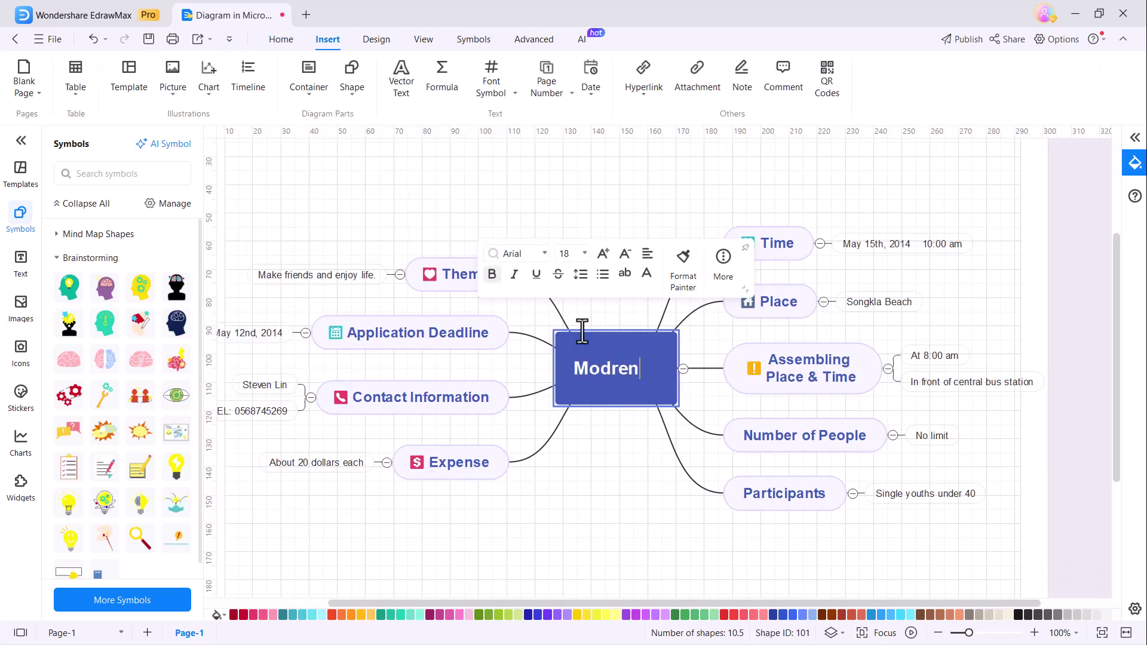
text(Tea)
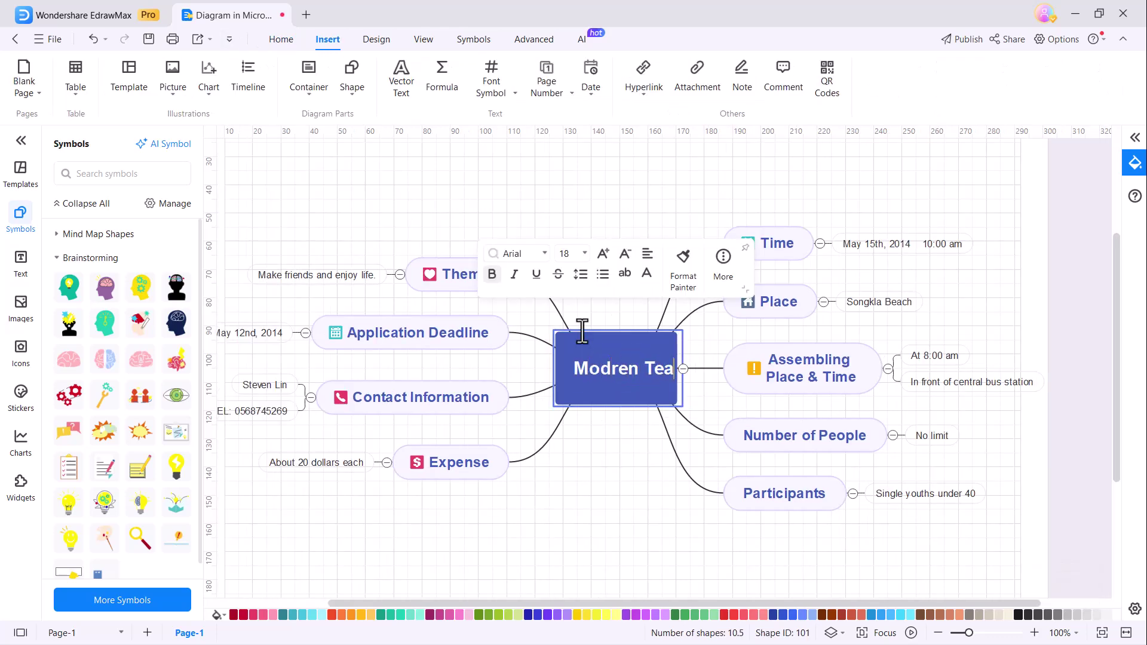
text(ching method)
key(Escape)
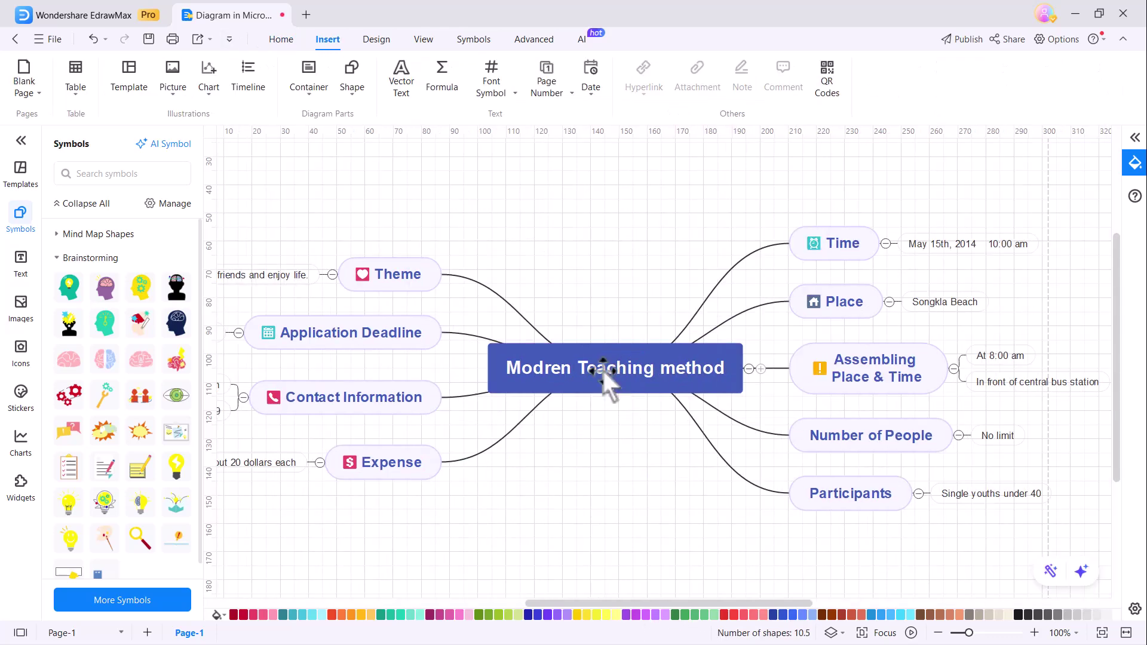
click(606, 375)
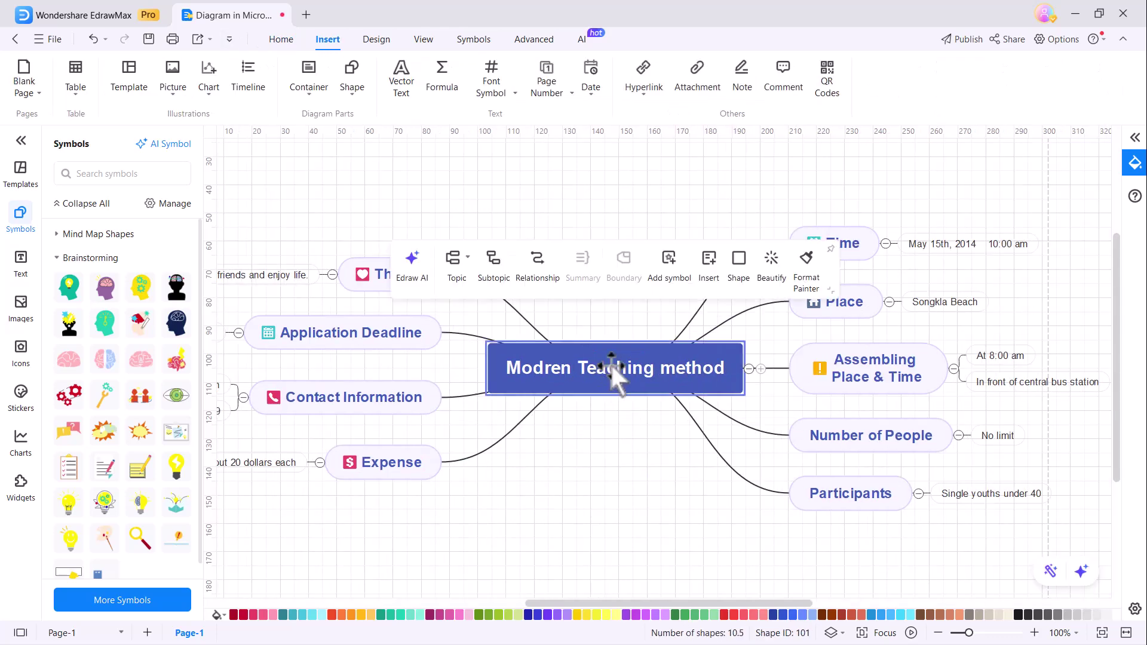
Step: Have Edraw AI generate a 'Modren teaching methods' mind map with Traditional and Modern branches
click(412, 268)
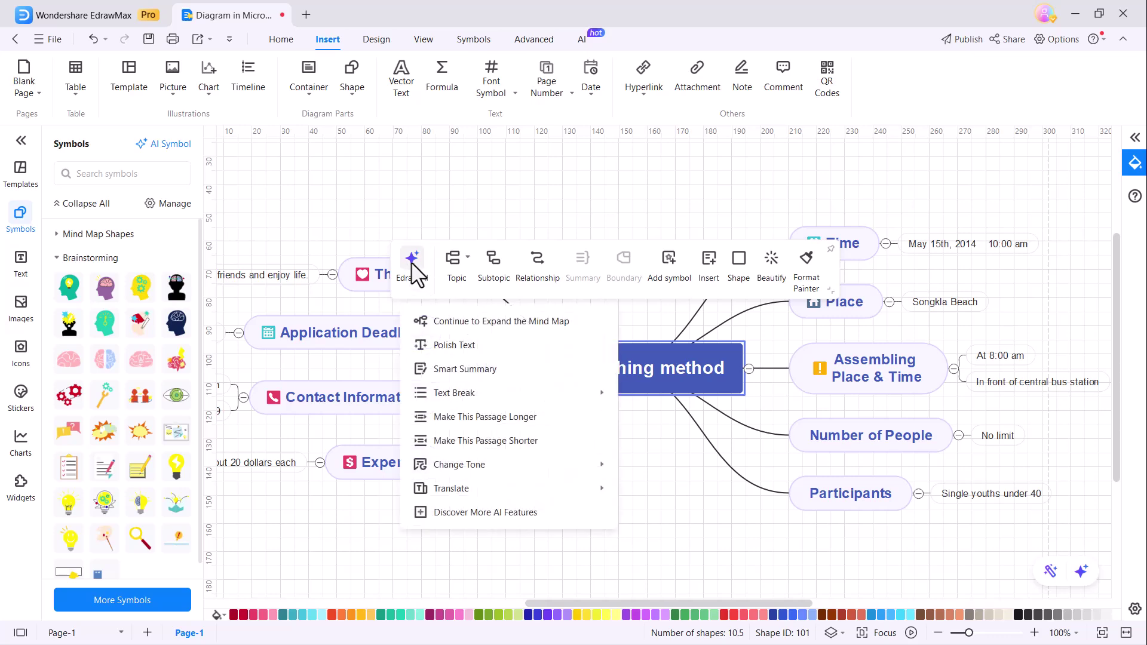
click(498, 326)
scroll(991, 478, down, 10)
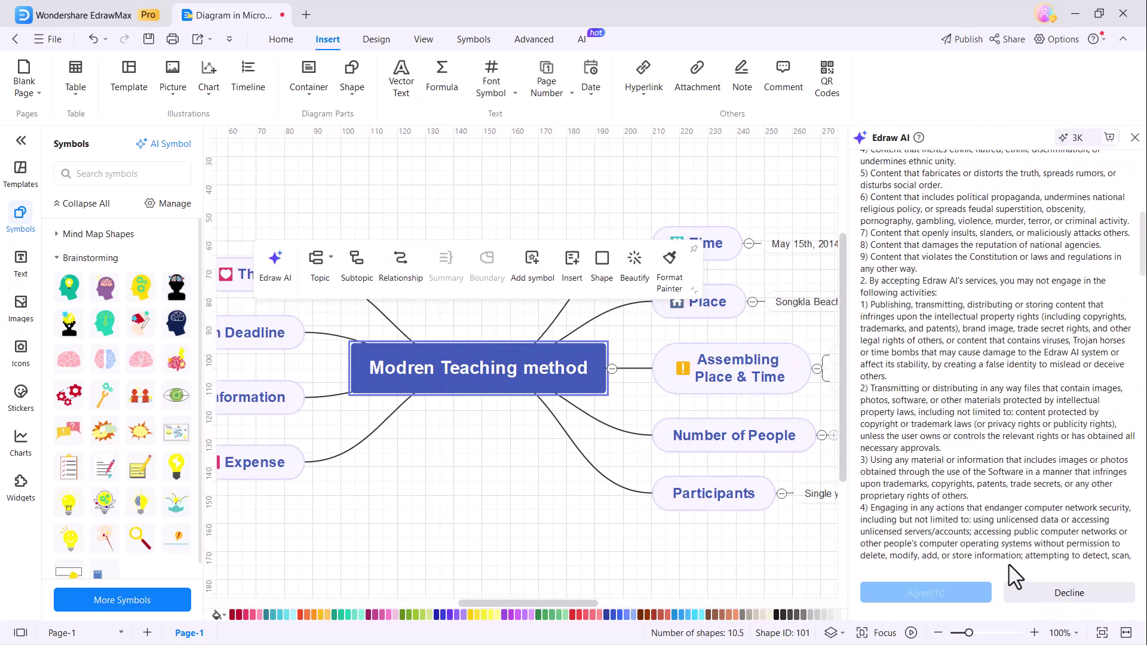
click(1003, 592)
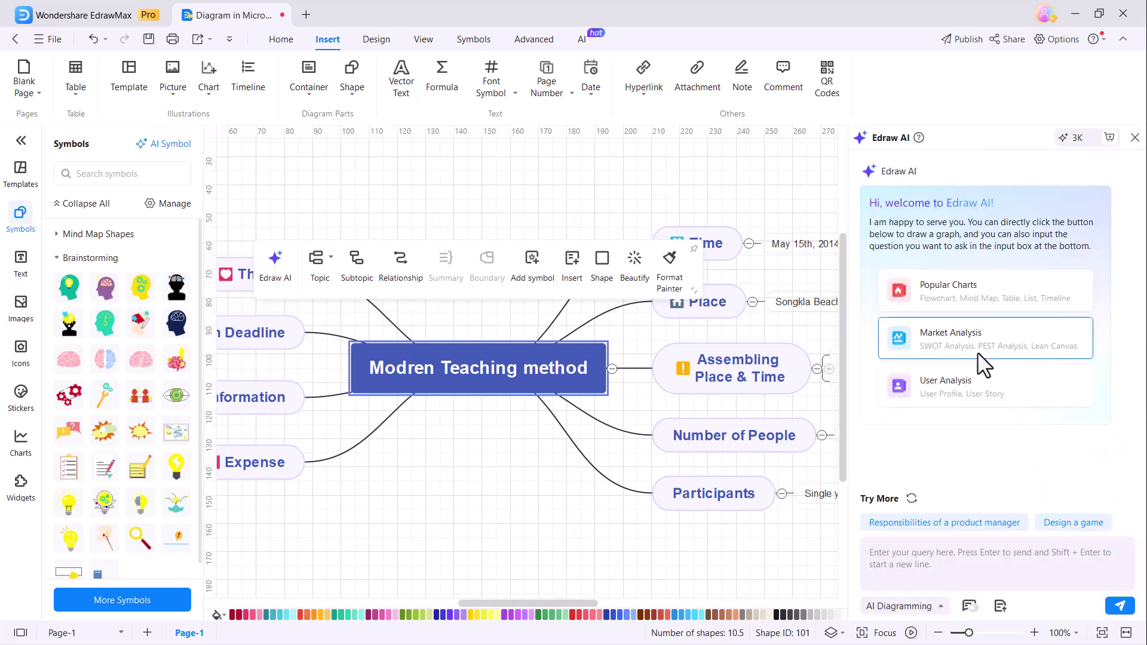
click(963, 287)
click(1061, 272)
click(957, 563)
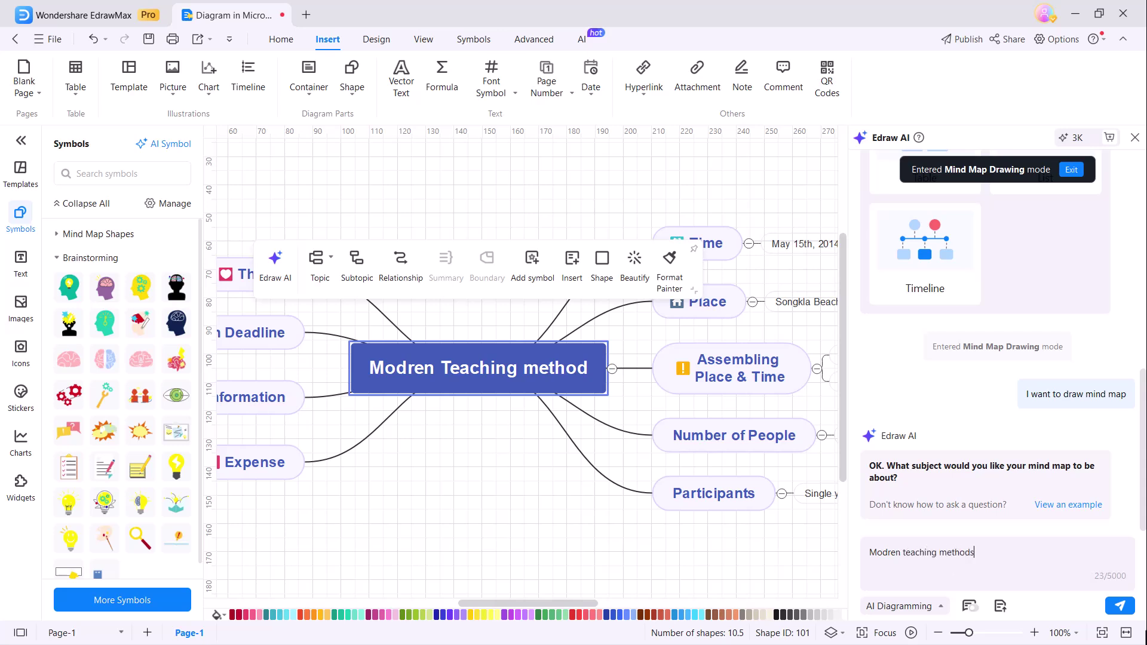
click(1120, 606)
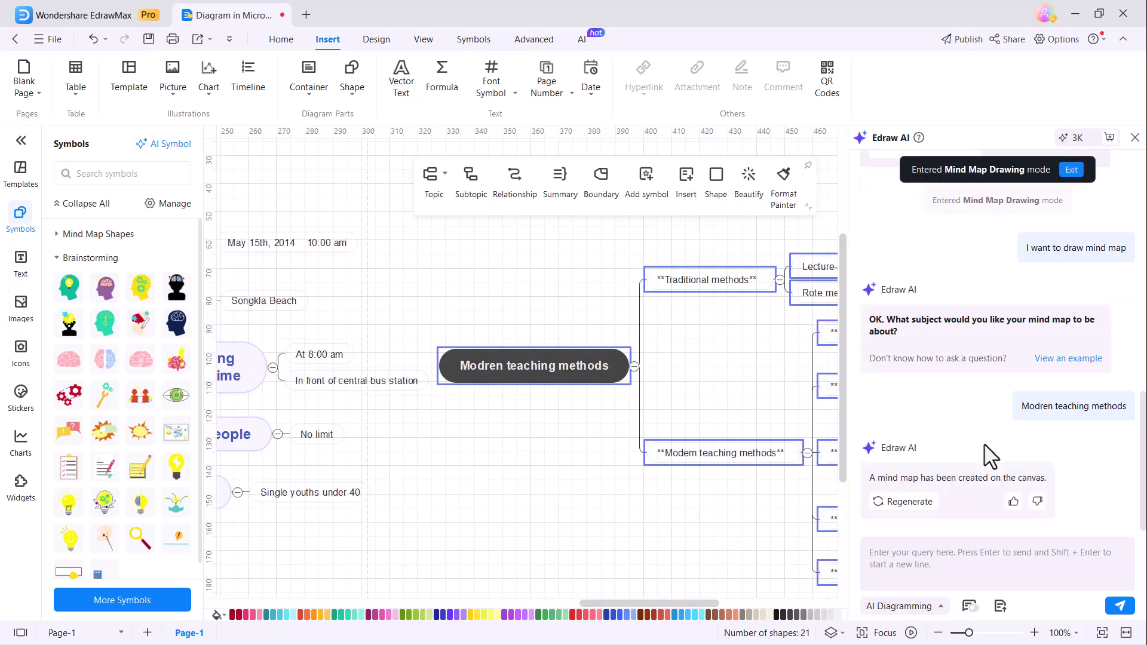
drag(651, 603, 707, 604)
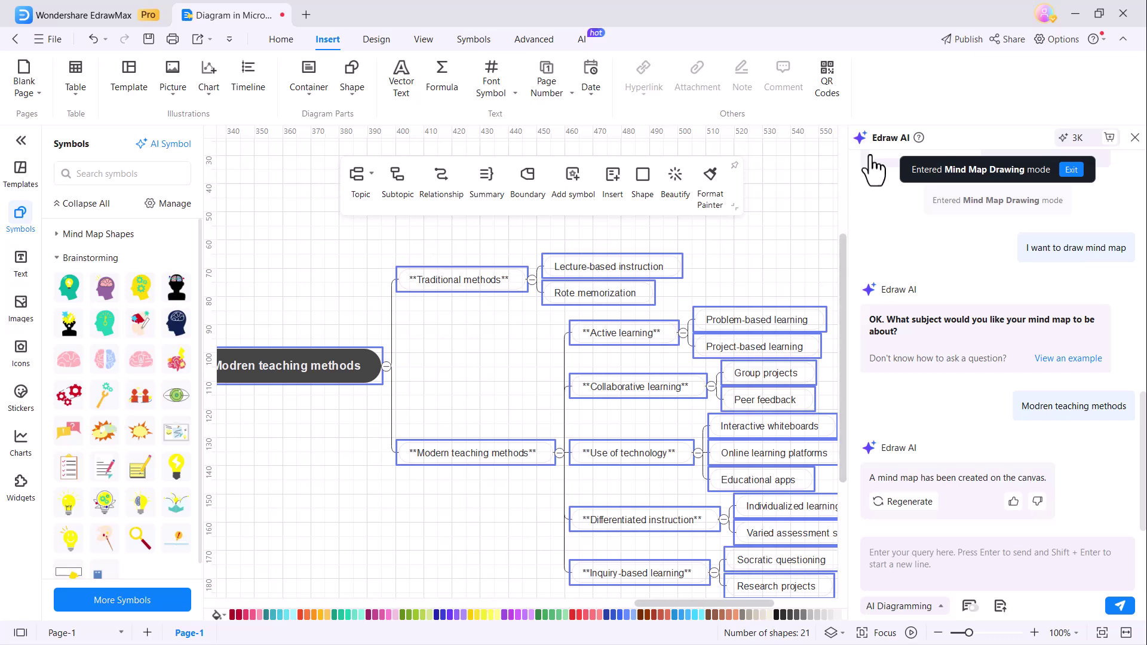
click(1134, 138)
scroll(729, 445, down, 2)
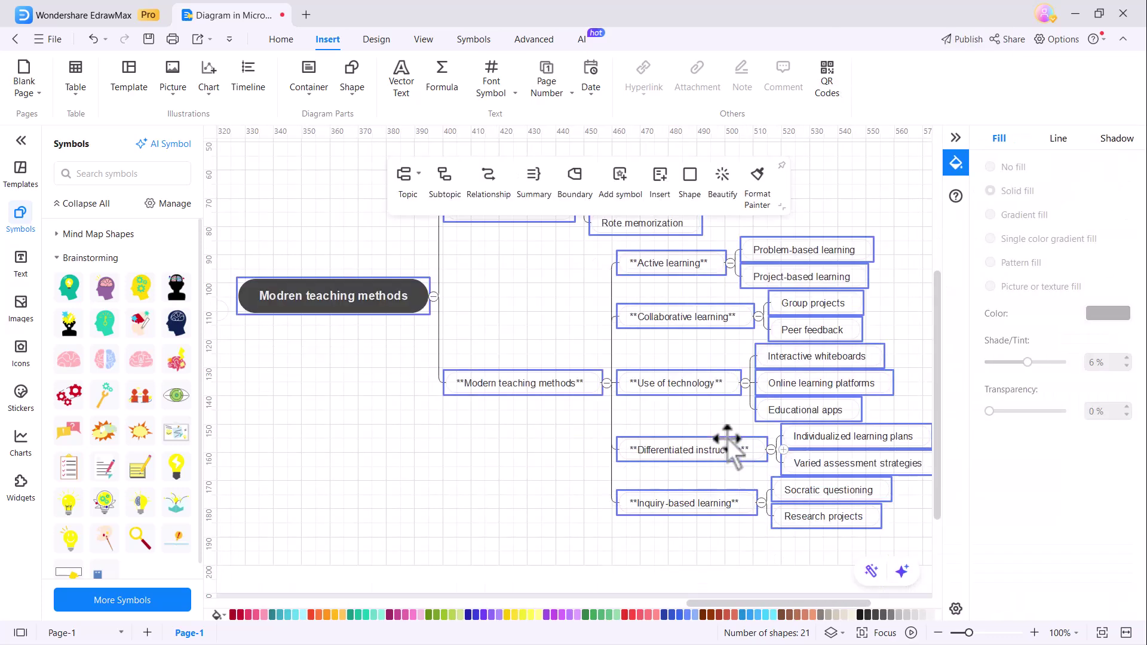
scroll(728, 443, up, 2)
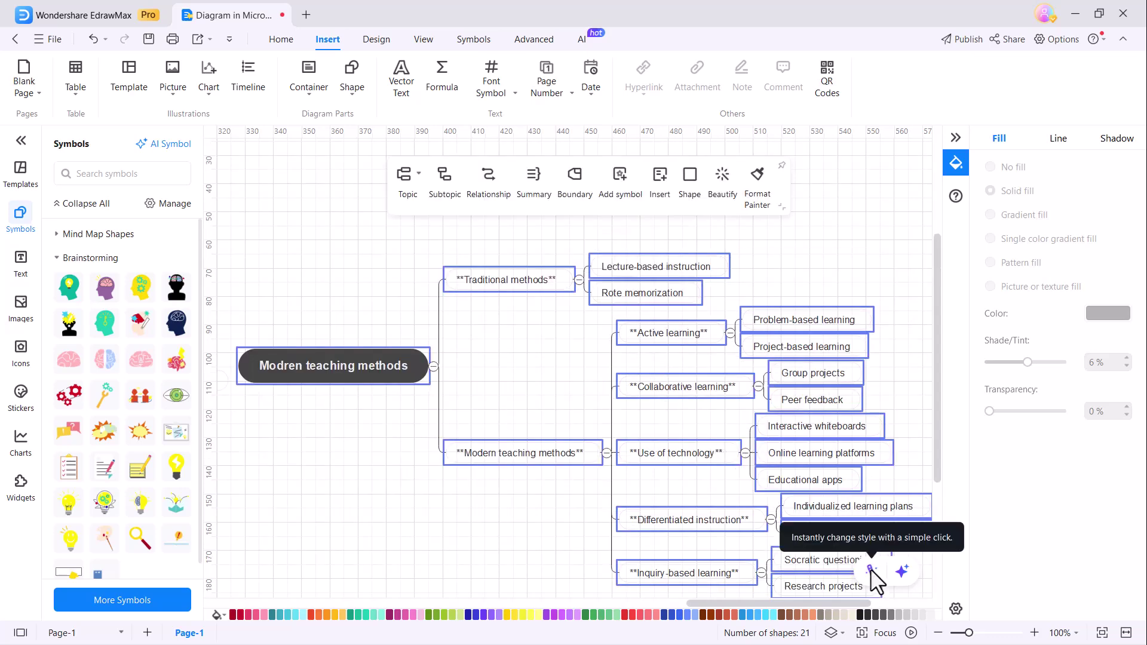
click(872, 572)
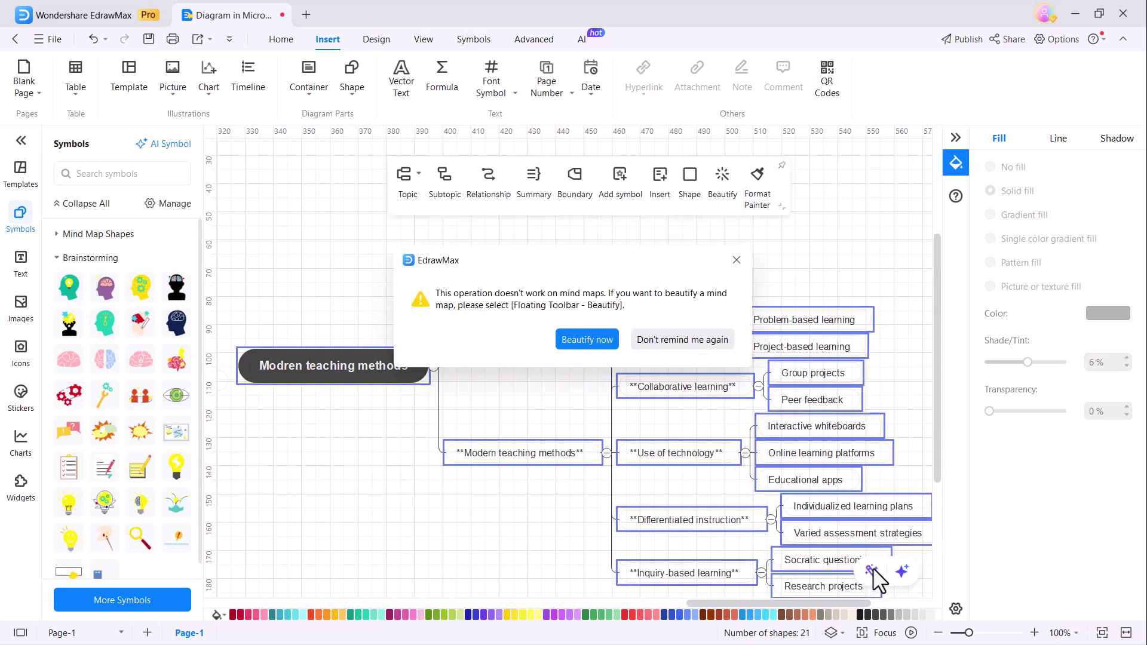
click(597, 343)
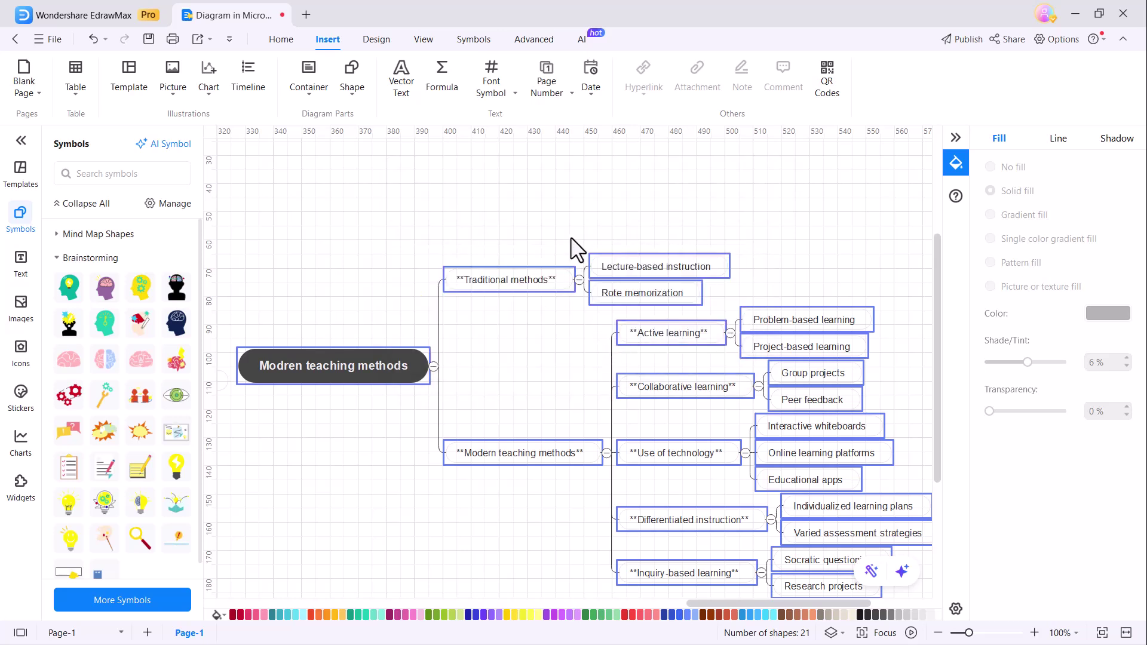
click(576, 251)
scroll(629, 376, down, 2)
click(902, 573)
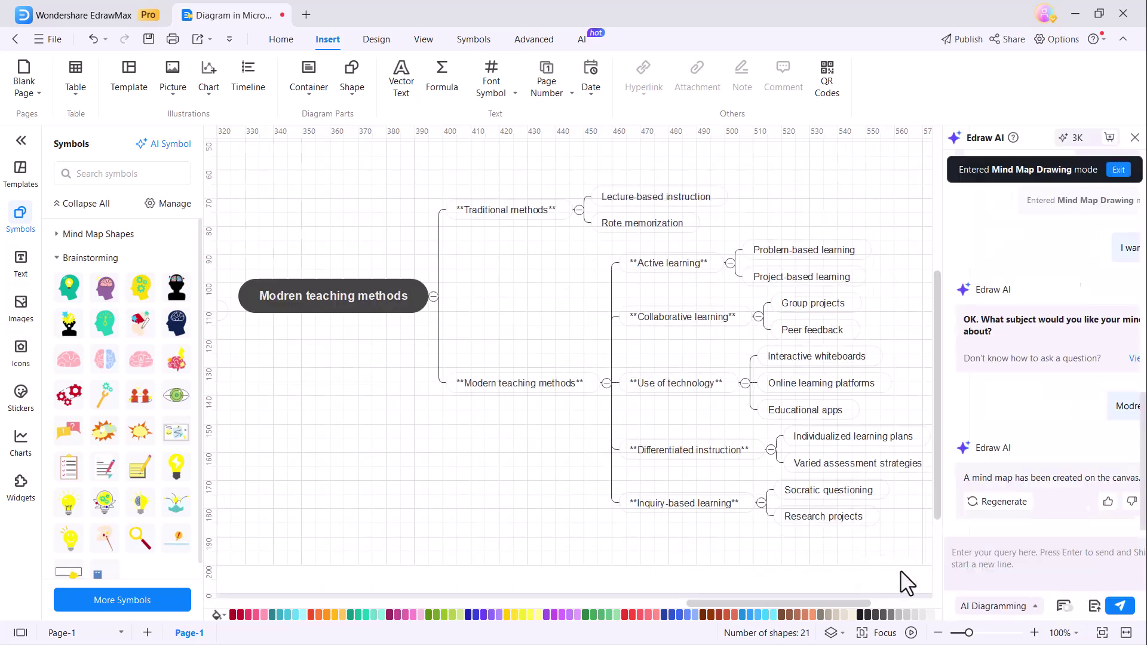
click(1135, 143)
Step: Restyle the mind map with curved branches, single blue colour, and a new central-topic style
click(386, 302)
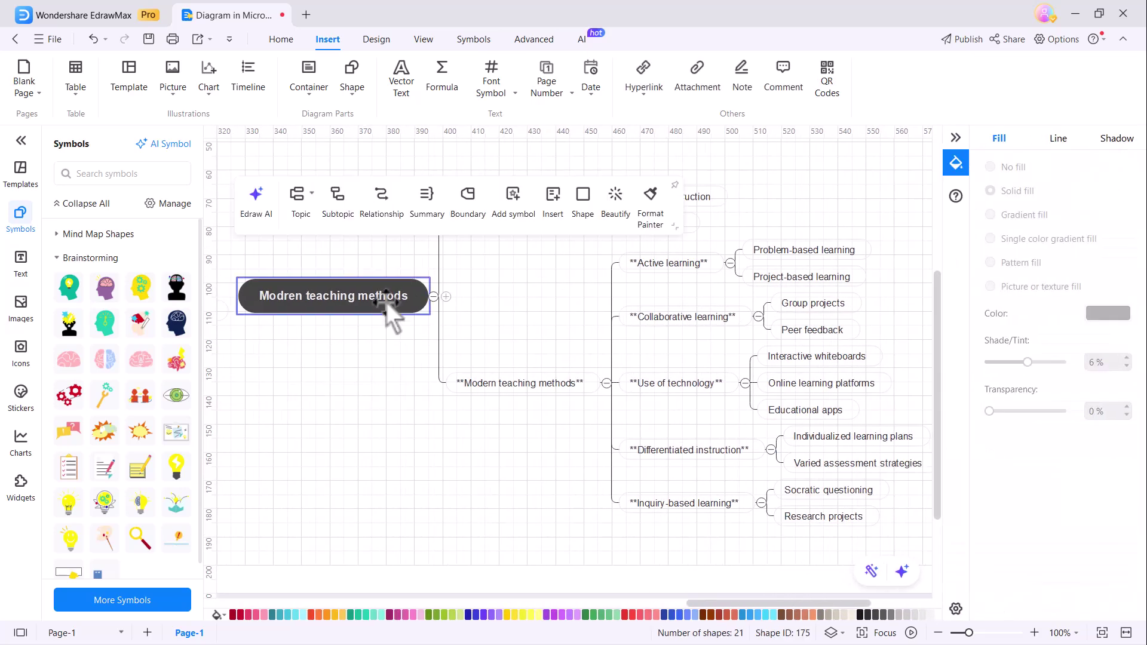
click(496, 202)
click(669, 290)
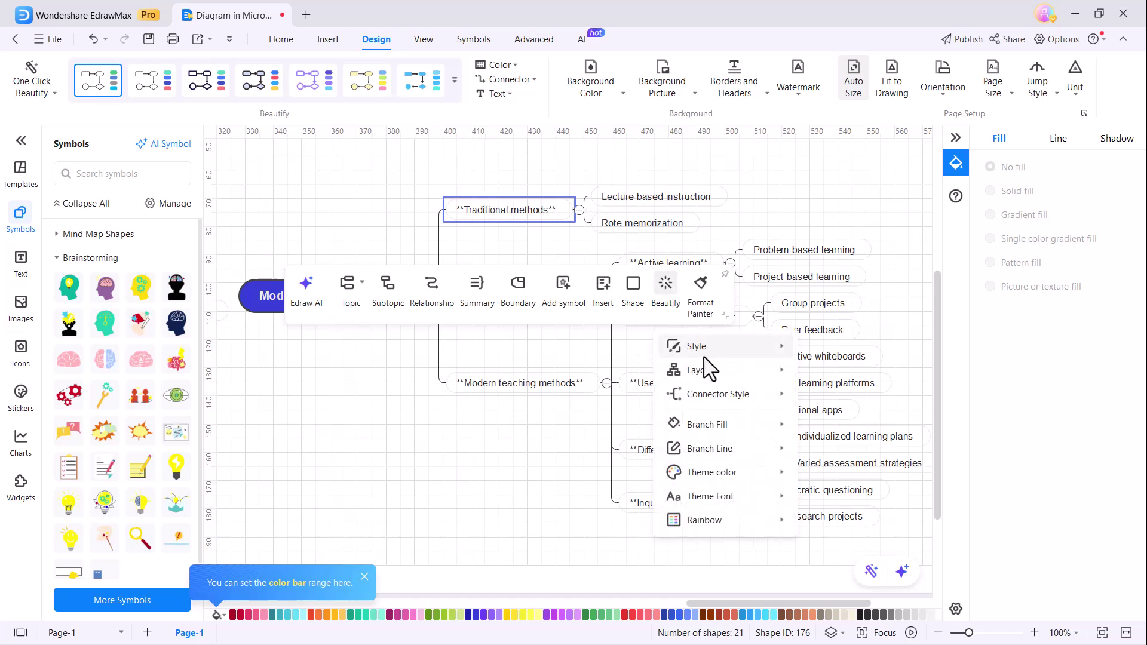
mouse_move(700, 370)
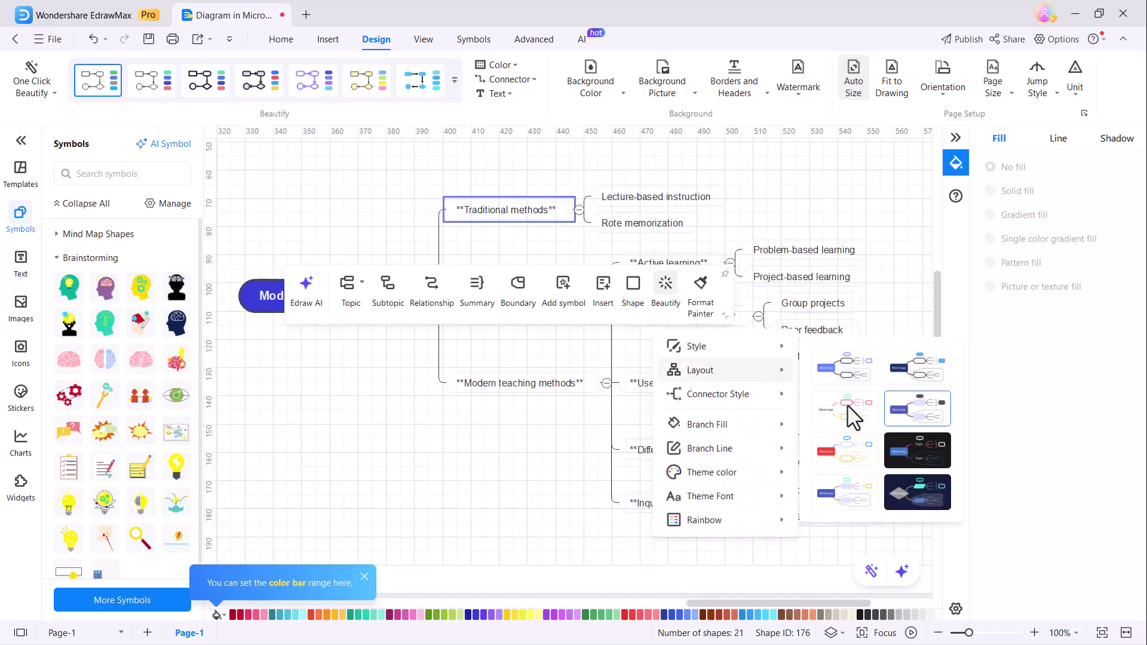
click(853, 413)
mouse_move(704, 394)
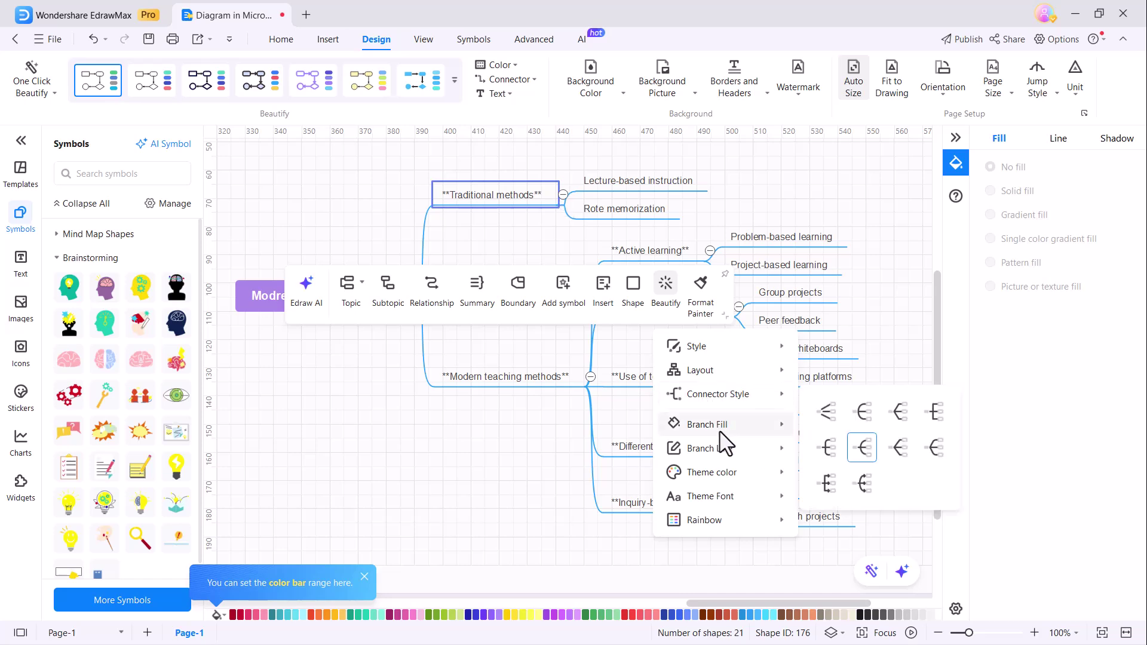
mouse_move(727, 433)
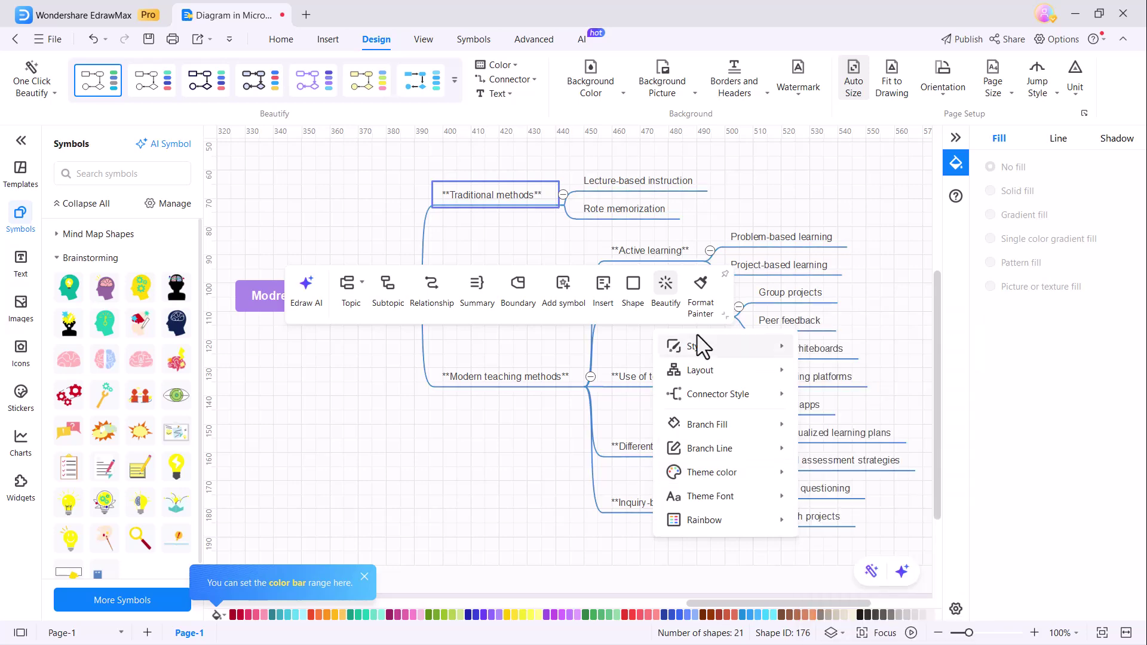
mouse_move(717, 472)
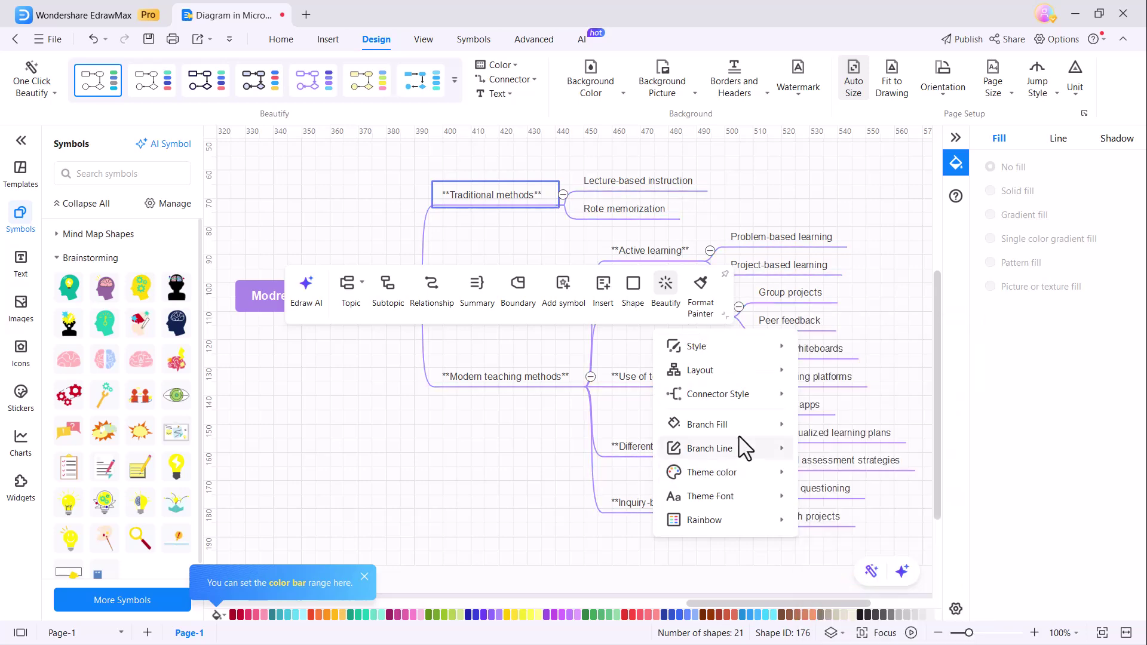
mouse_move(733, 526)
click(836, 532)
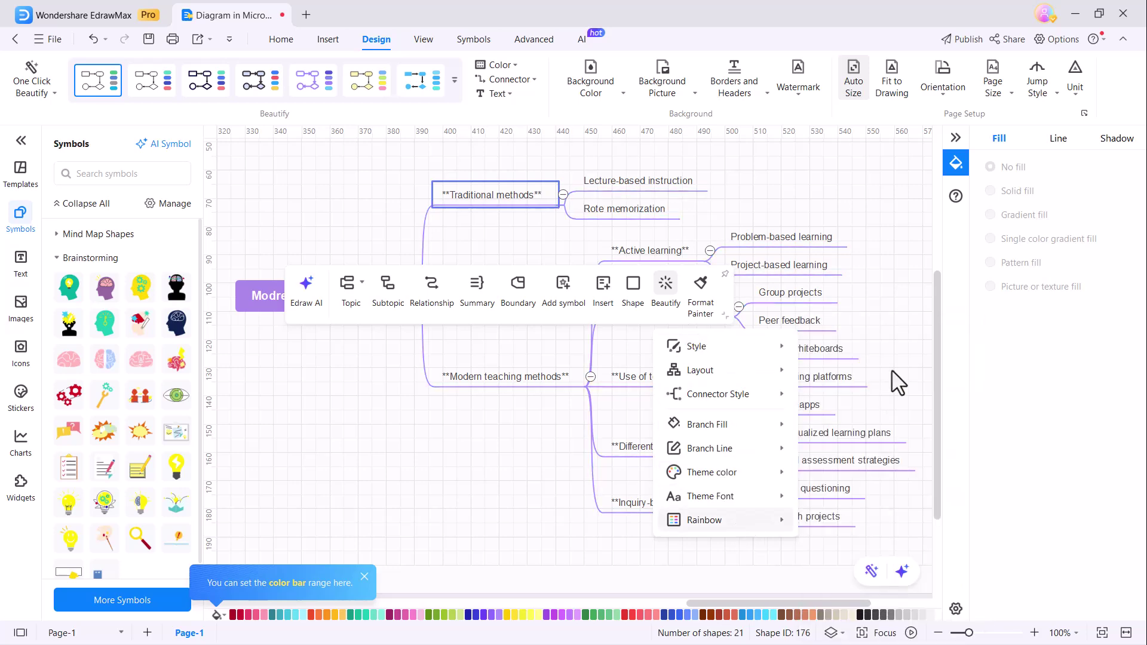
click(844, 406)
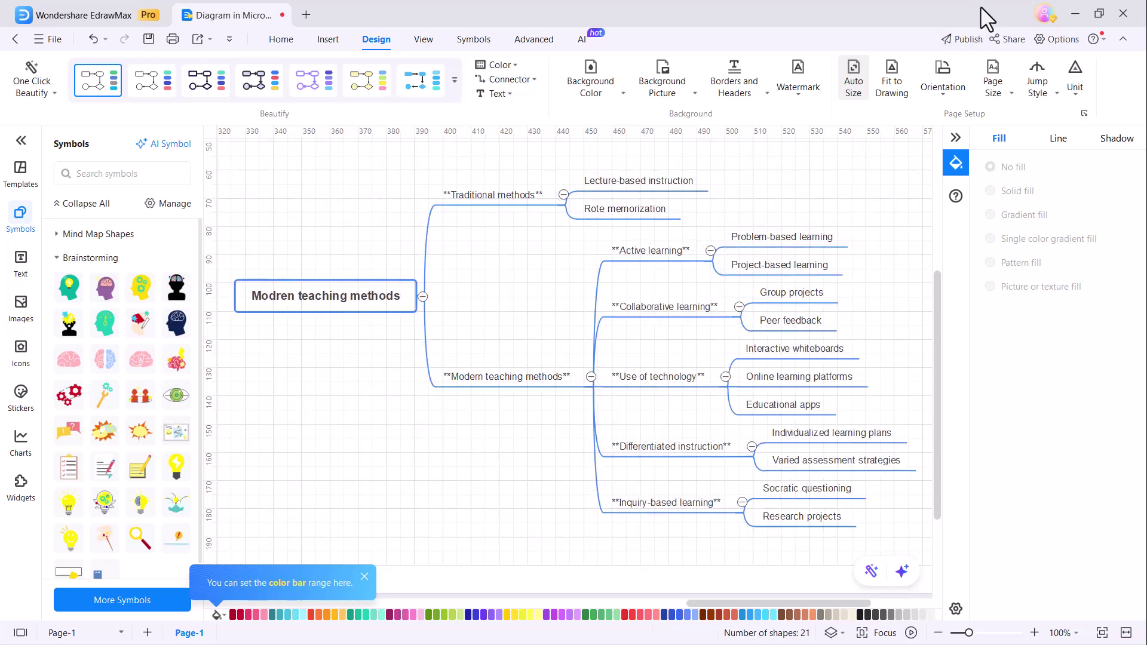
Step: Copy all mind map topics onto slide 4, then shrink and reposition them
scroll(561, 343, down, 1)
drag(241, 158, 898, 536)
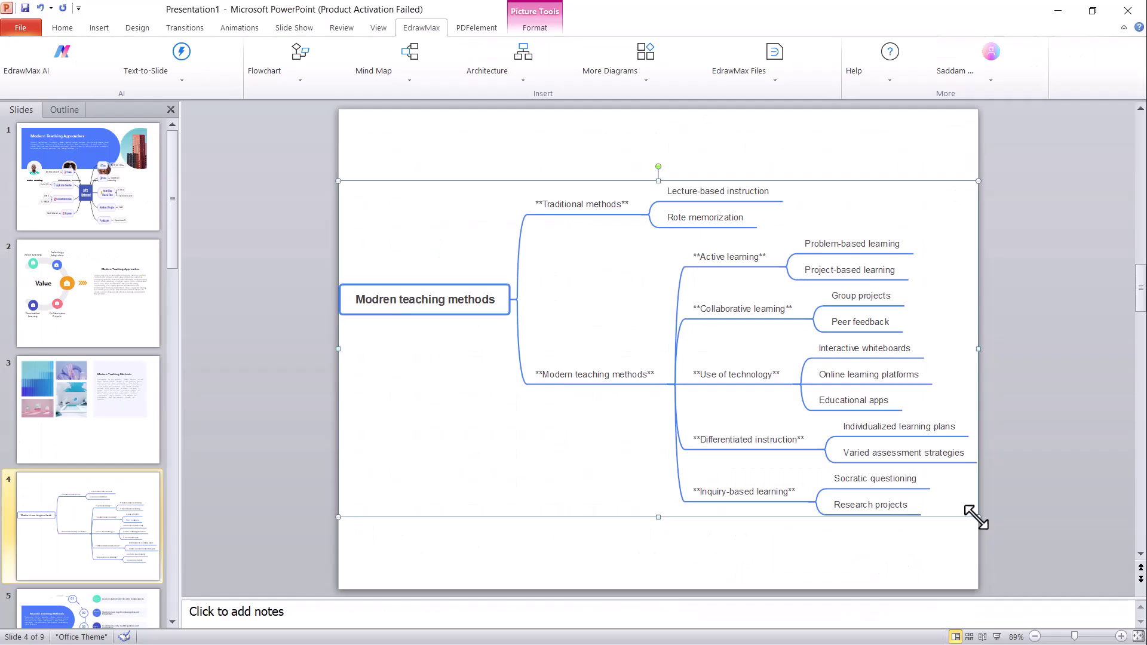
drag(976, 517, 890, 471)
drag(603, 214, 623, 237)
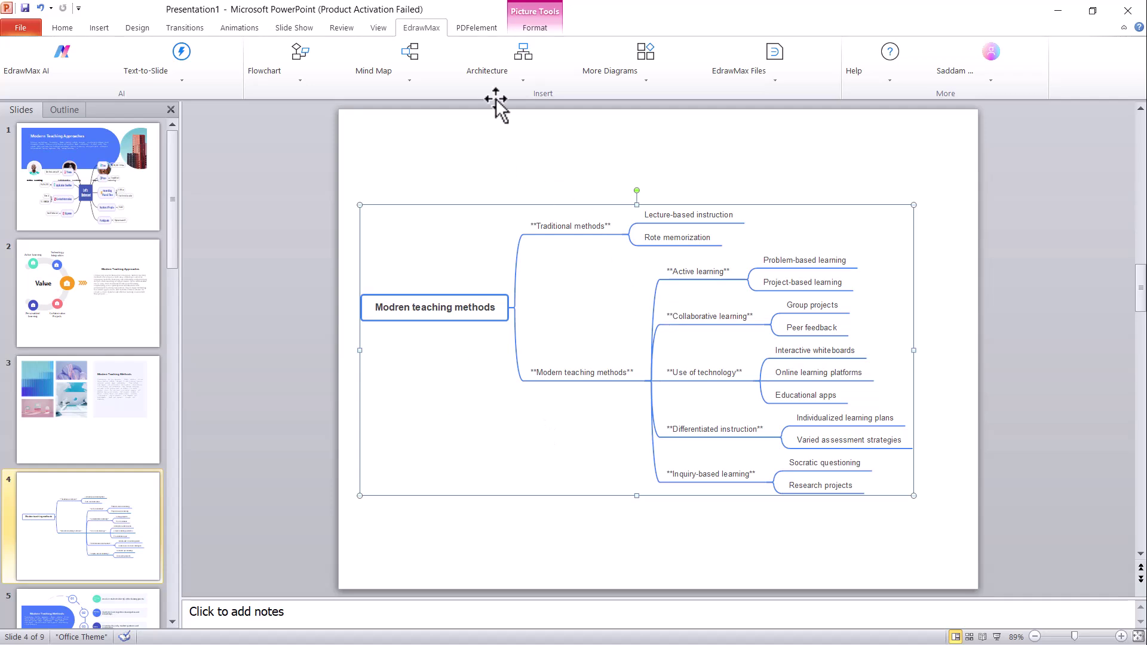
click(519, 76)
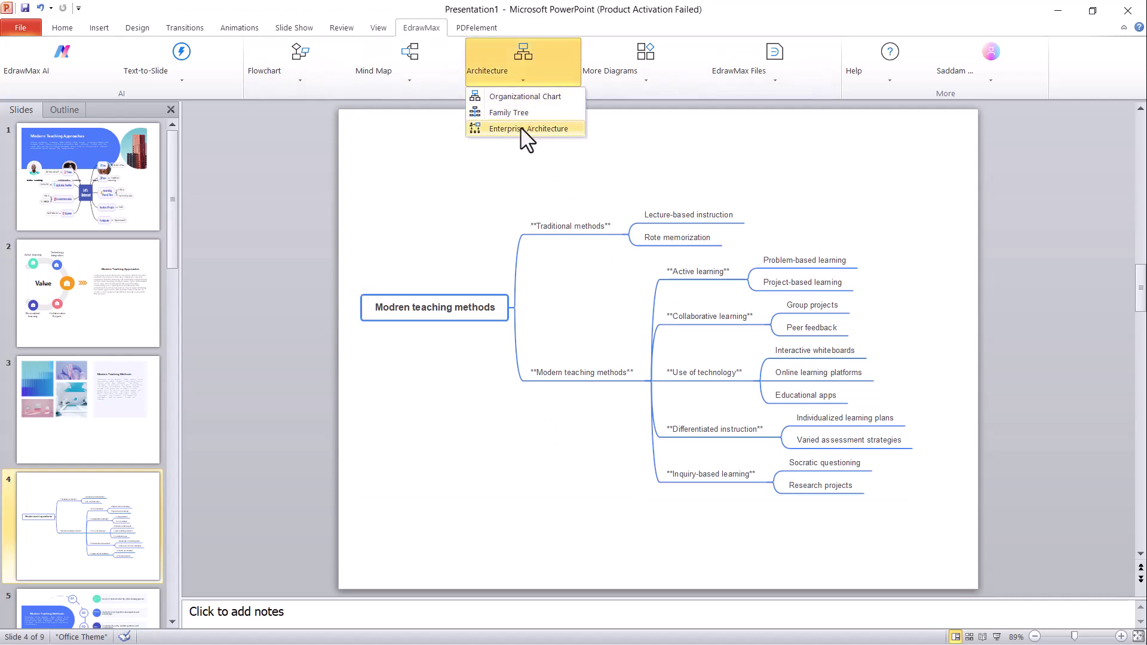
click(632, 70)
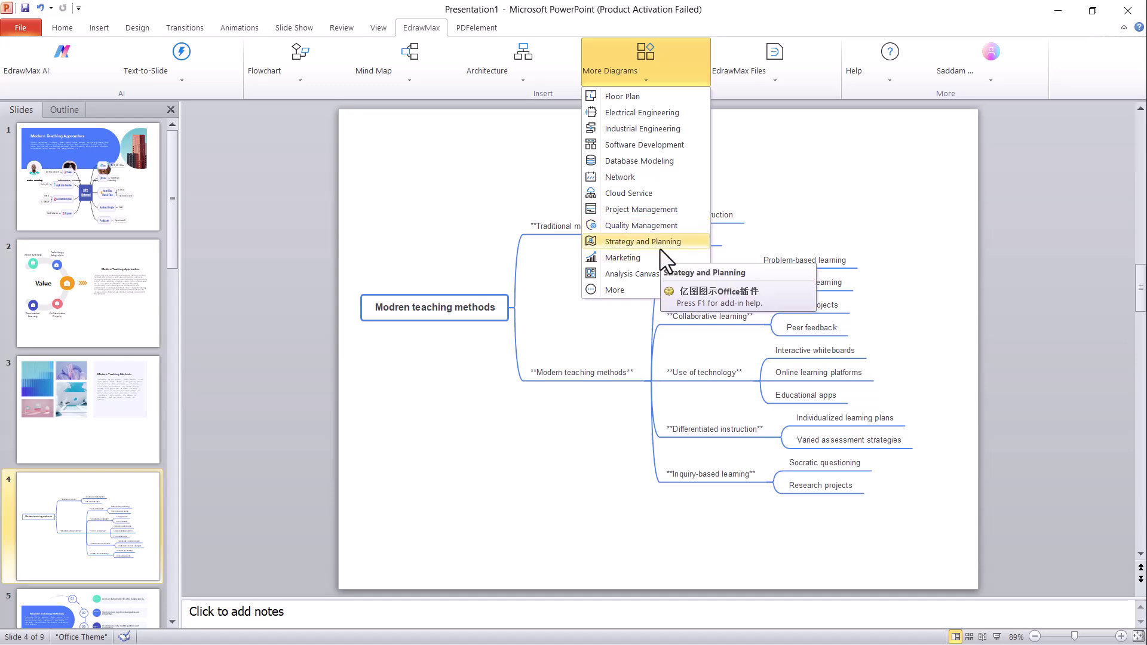
click(661, 278)
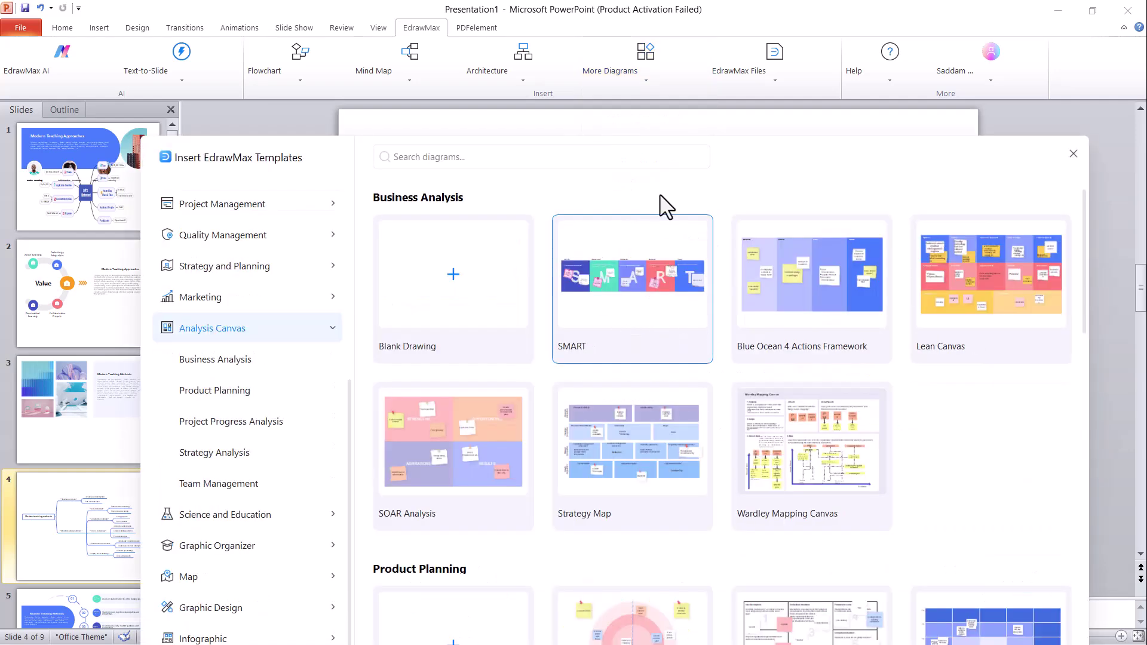
scroll(700, 362, down, 3)
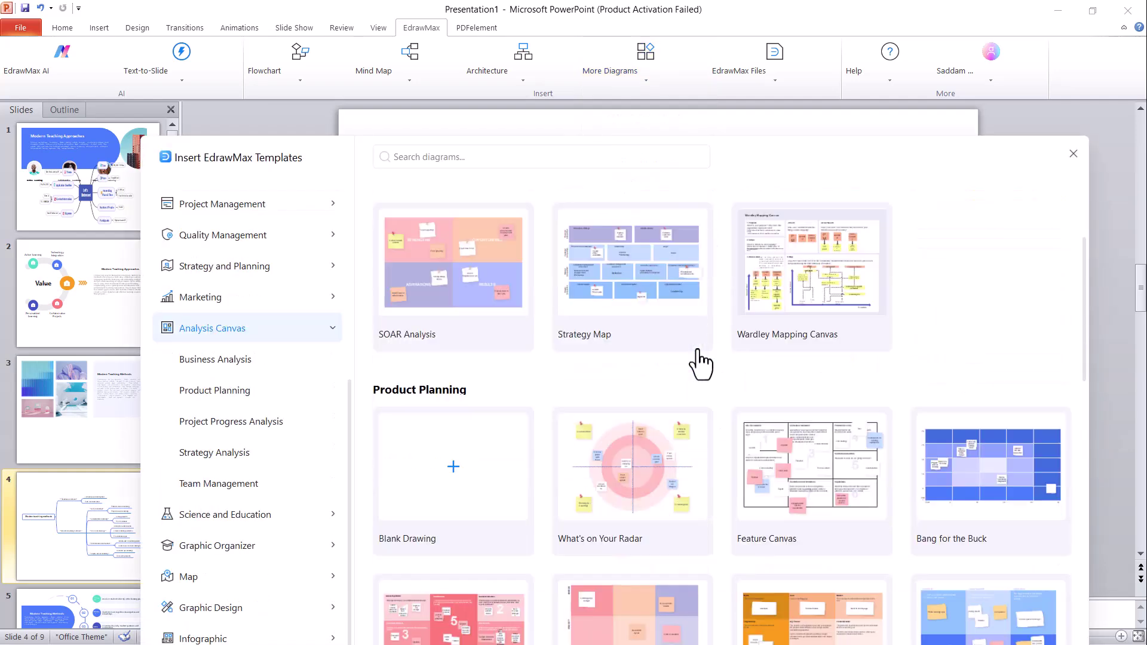
click(1073, 154)
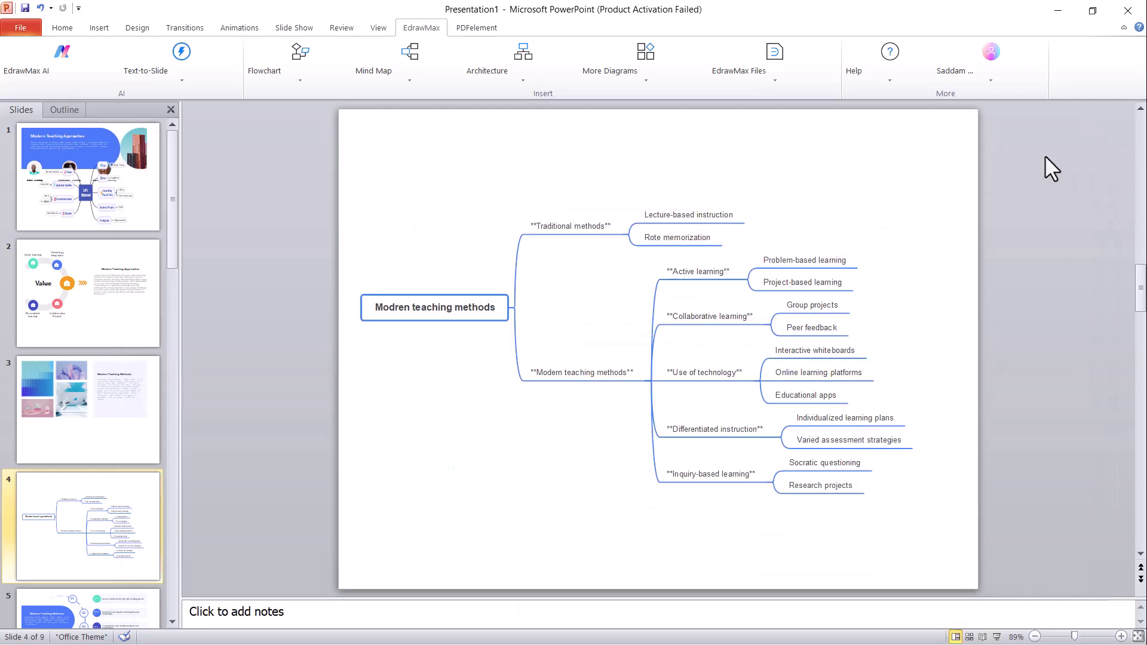
Step: Enlarge the mind map frame on slide 4 toward the top-left and bottom-right to fit the diagram
click(753, 81)
click(759, 129)
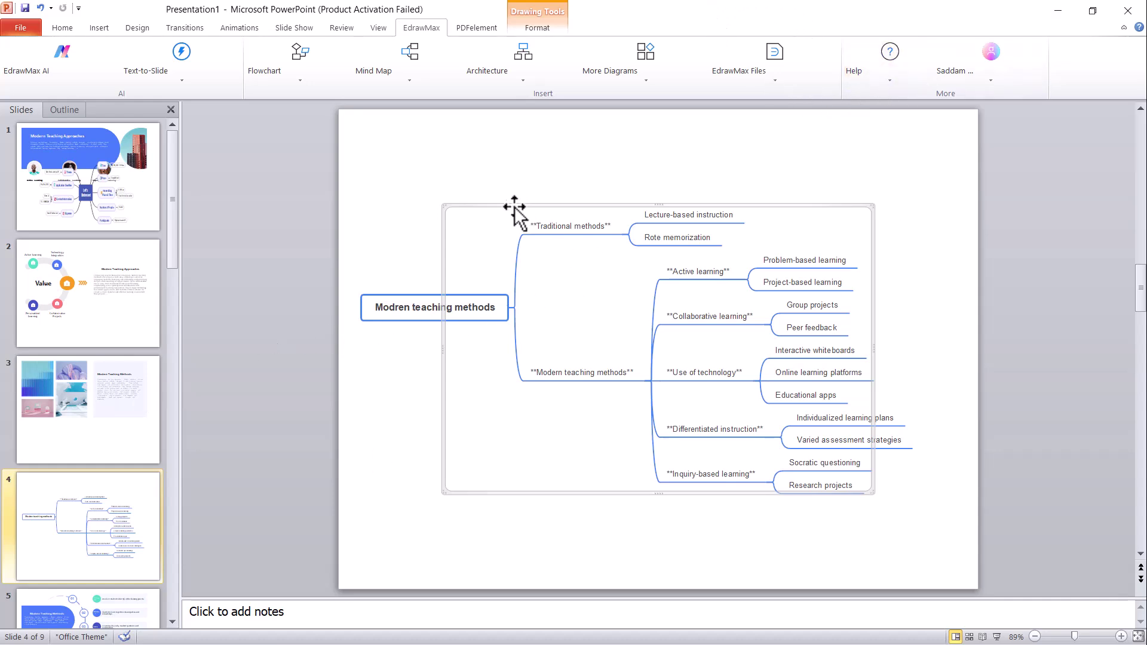
drag(441, 203, 356, 150)
drag(870, 491, 933, 548)
click(1024, 476)
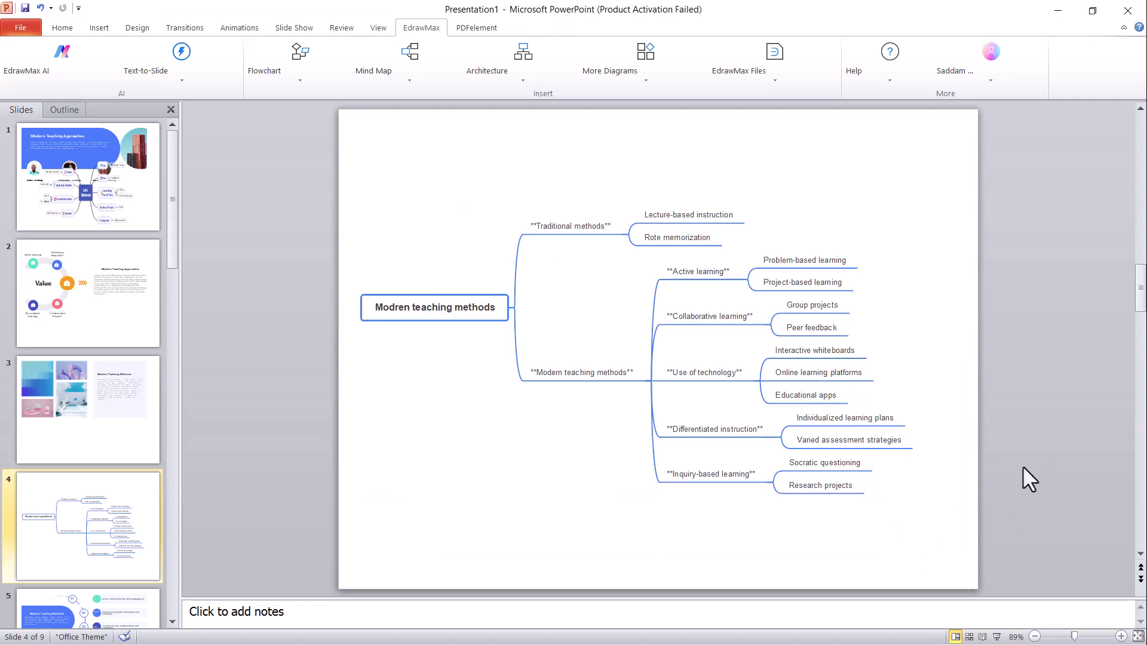
Step: Return to slide 1 and view the File information page for Presentation1
click(94, 216)
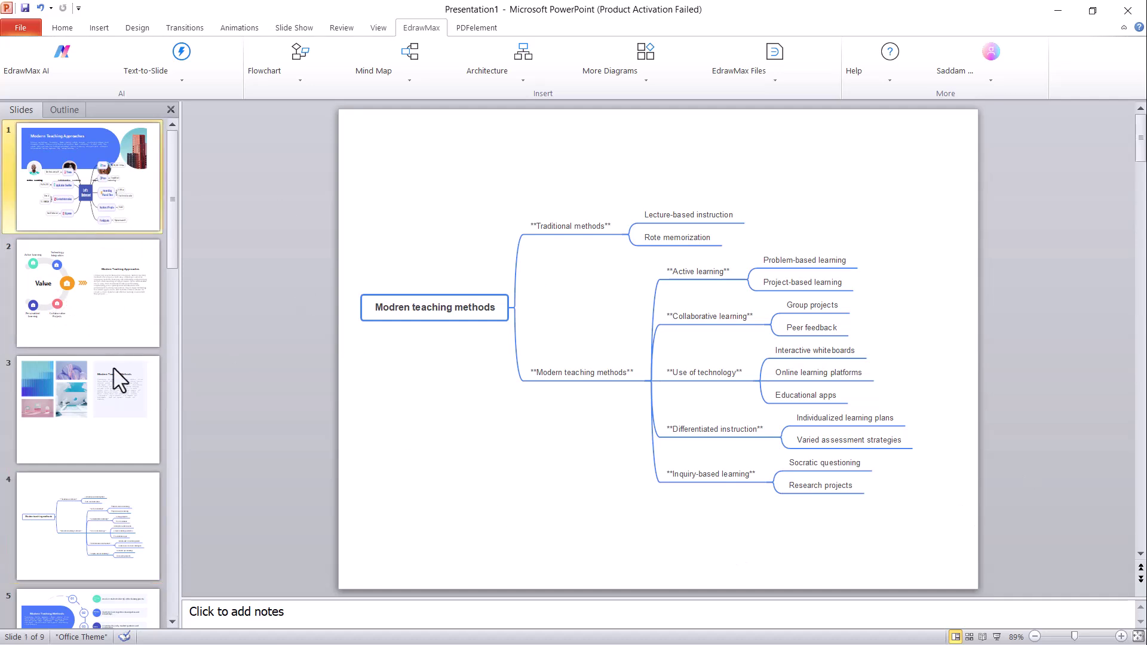
scroll(52, 449, down, 5)
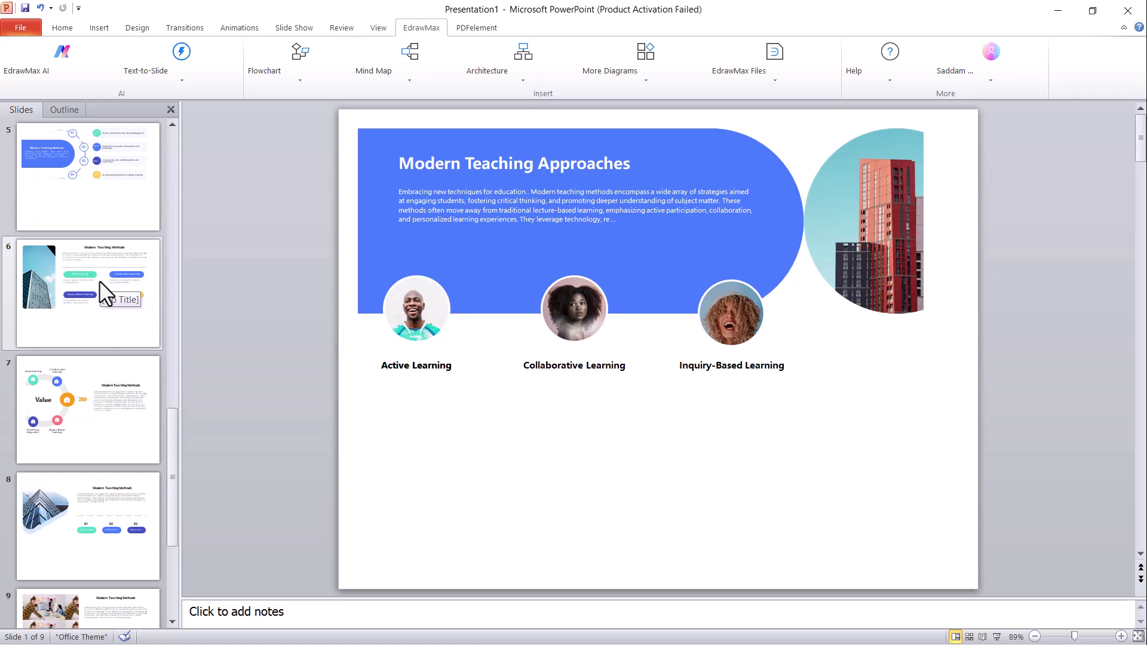
click(23, 30)
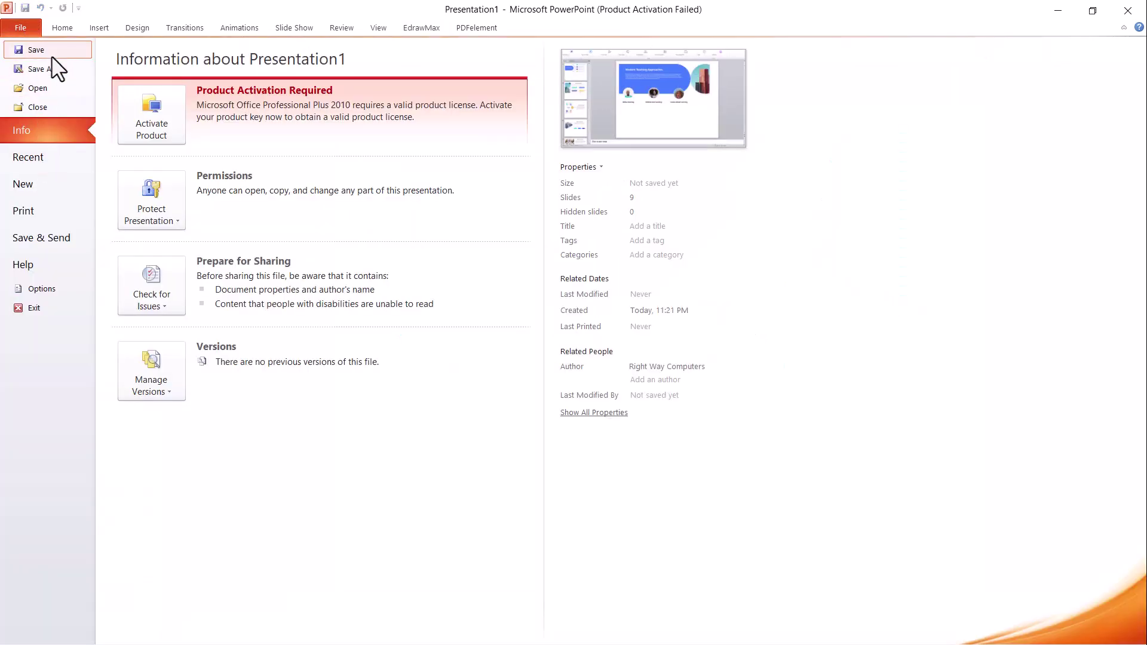
Step: Leave the info page and save the 9-slide Presentation1 to the Desktop
key(Escape)
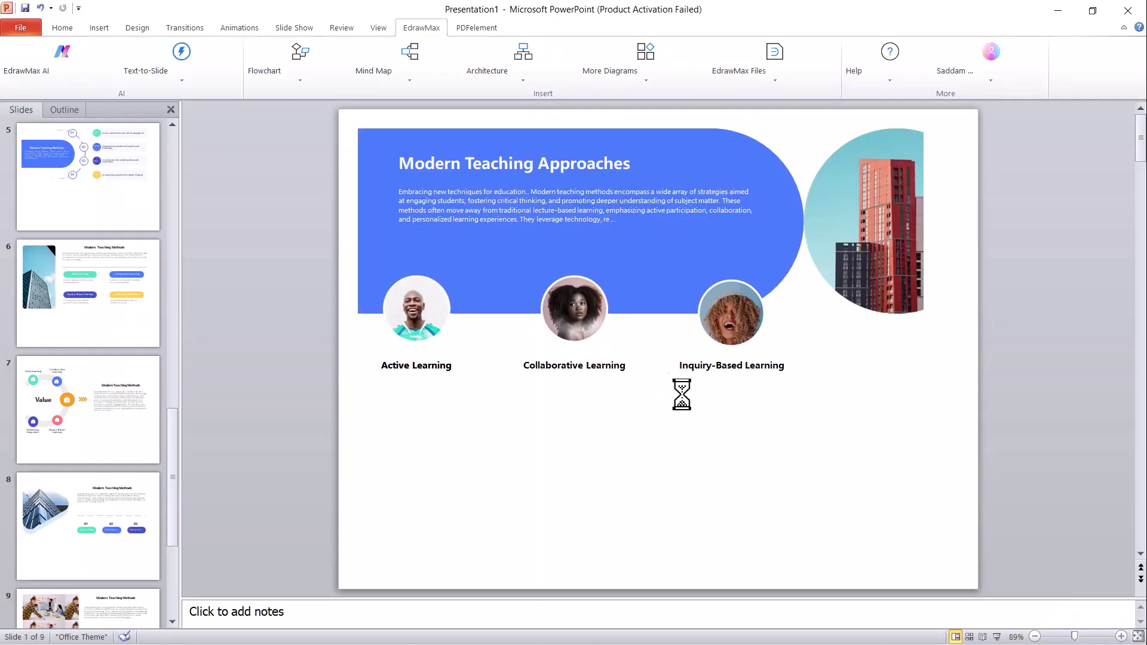
key(ctrl+s)
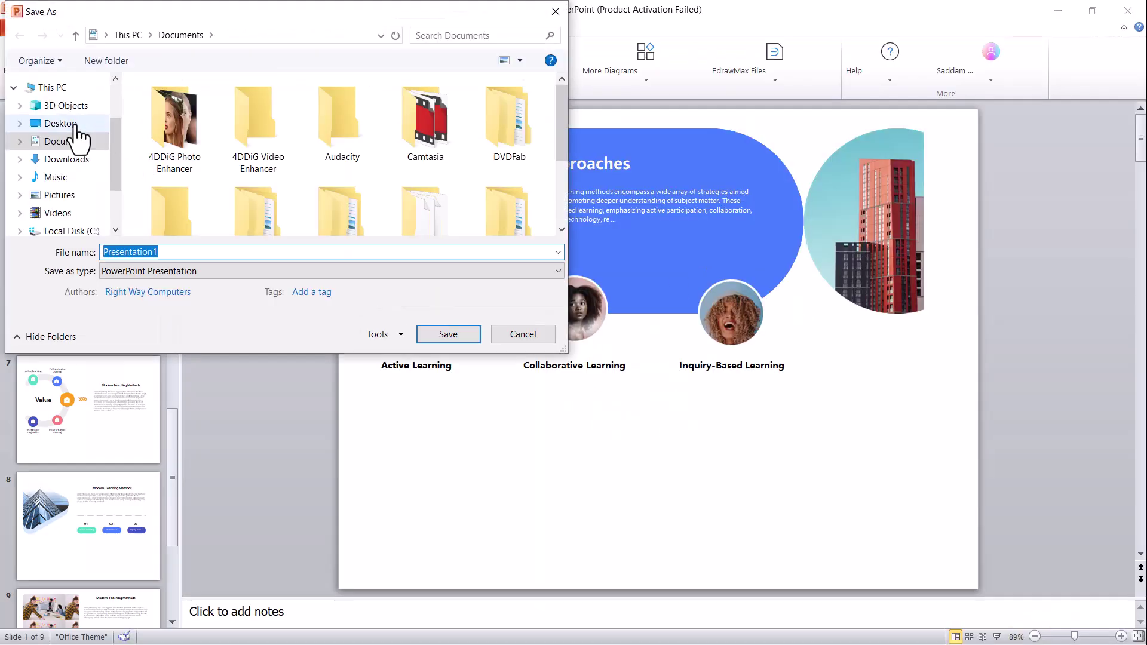
click(75, 125)
key(Return)
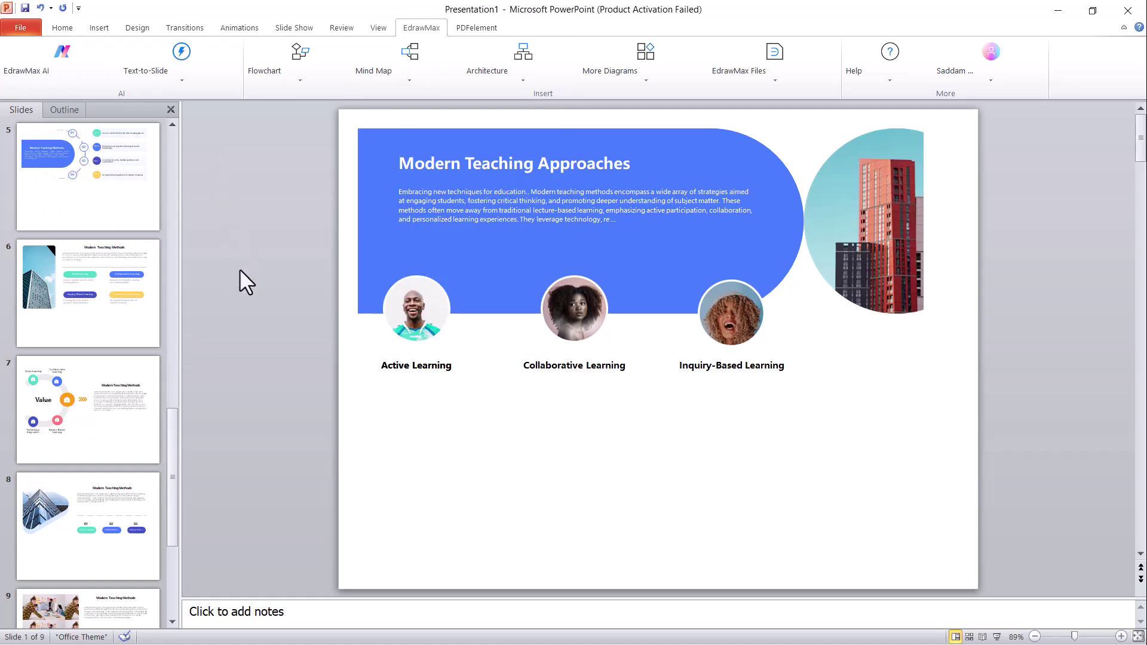